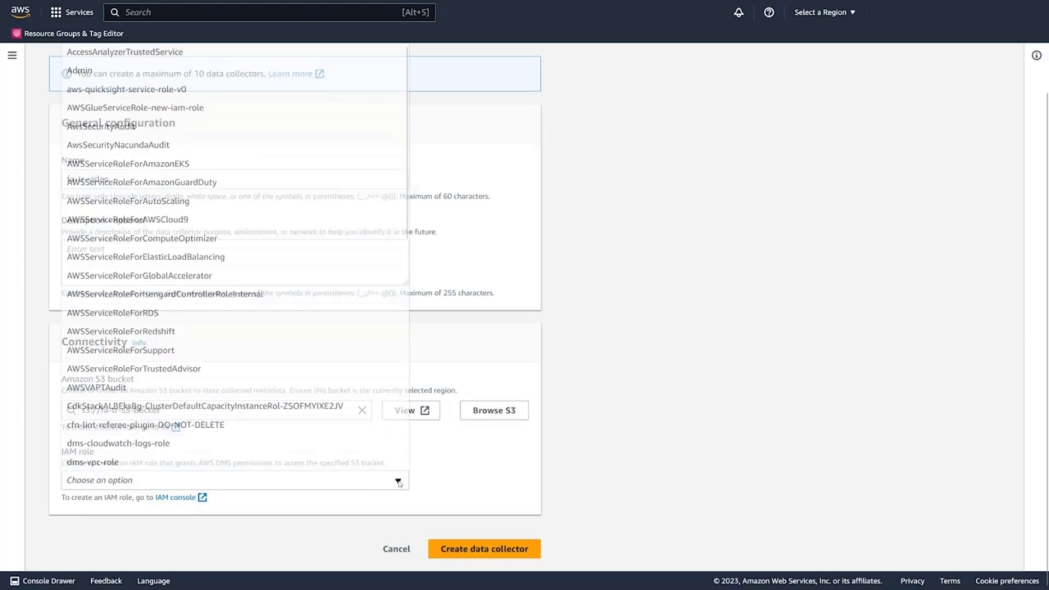
Create the fa-tr-video collector with IAM role fa-tr-s3-role and save the 1.2.2 installer.
{"action": "type", "text": "s3"}
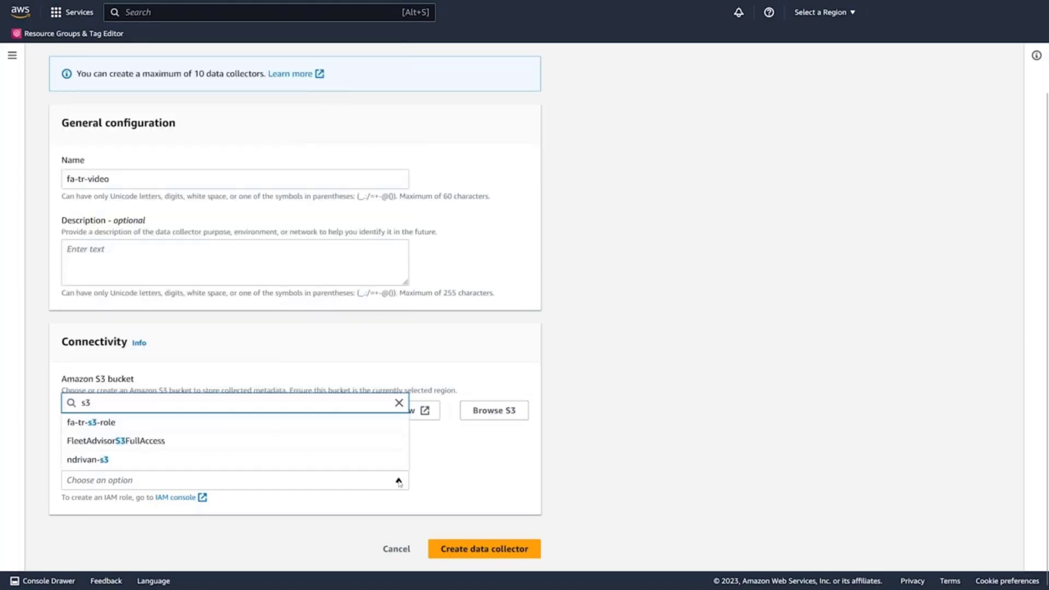
{"action": "left_click", "coordinate": [182, 427]}
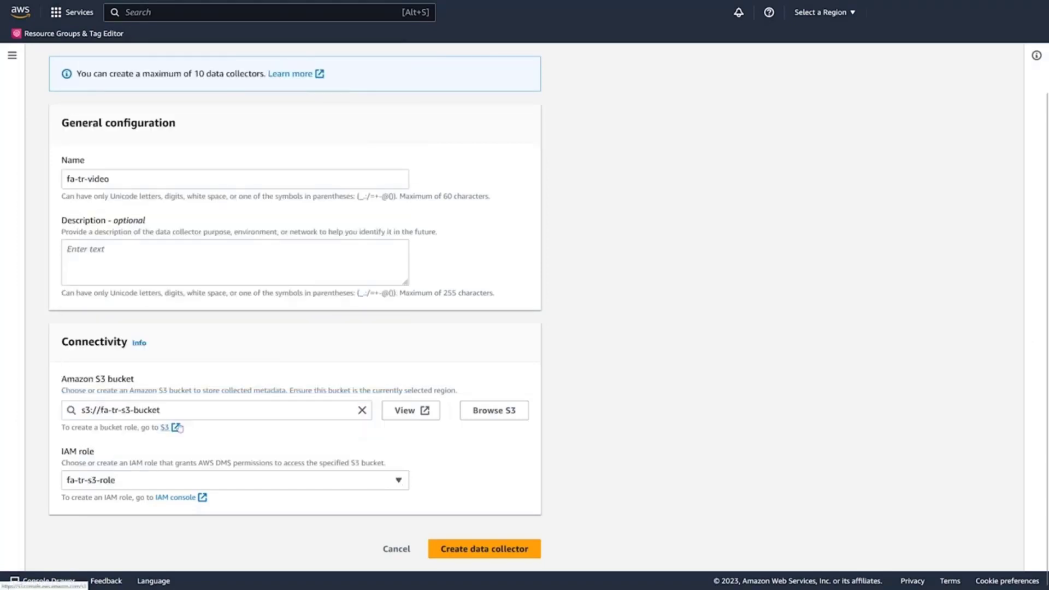
{"action": "left_click", "coordinate": [467, 550]}
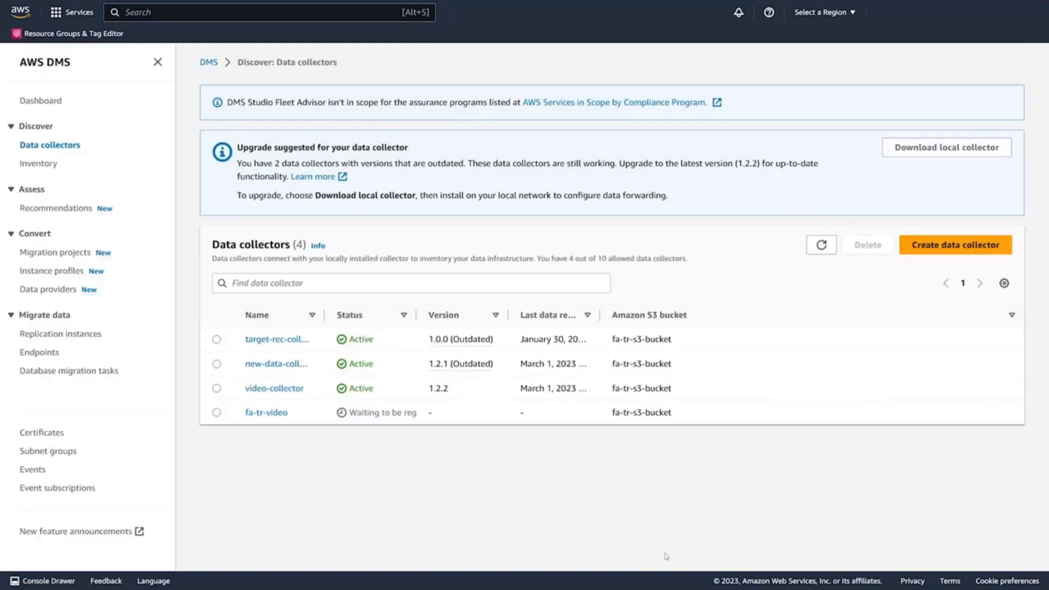
{"action": "left_click", "coordinate": [932, 154]}
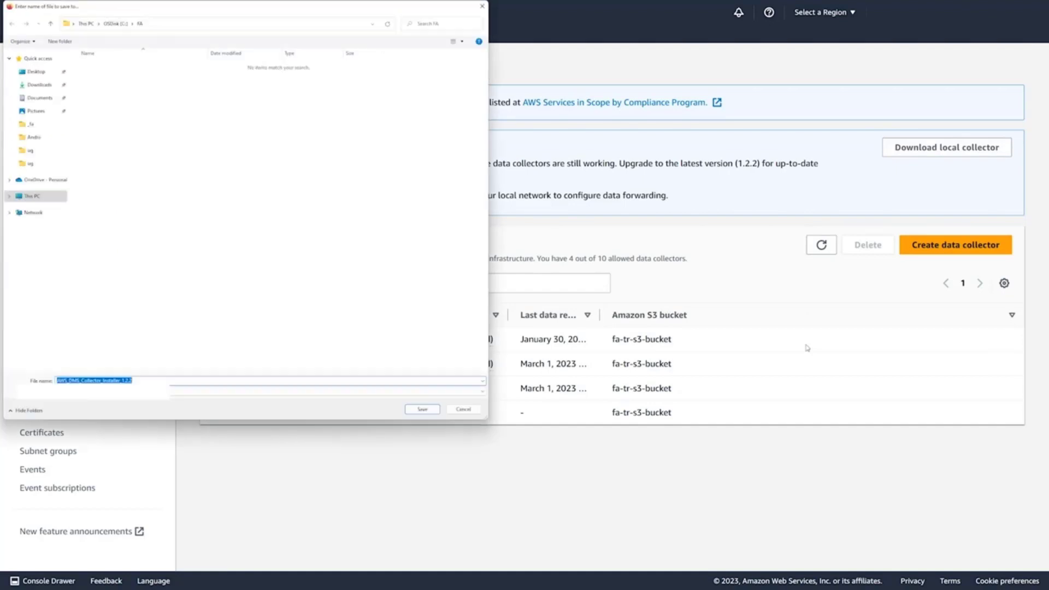
{"action": "left_click", "coordinate": [422, 409]}
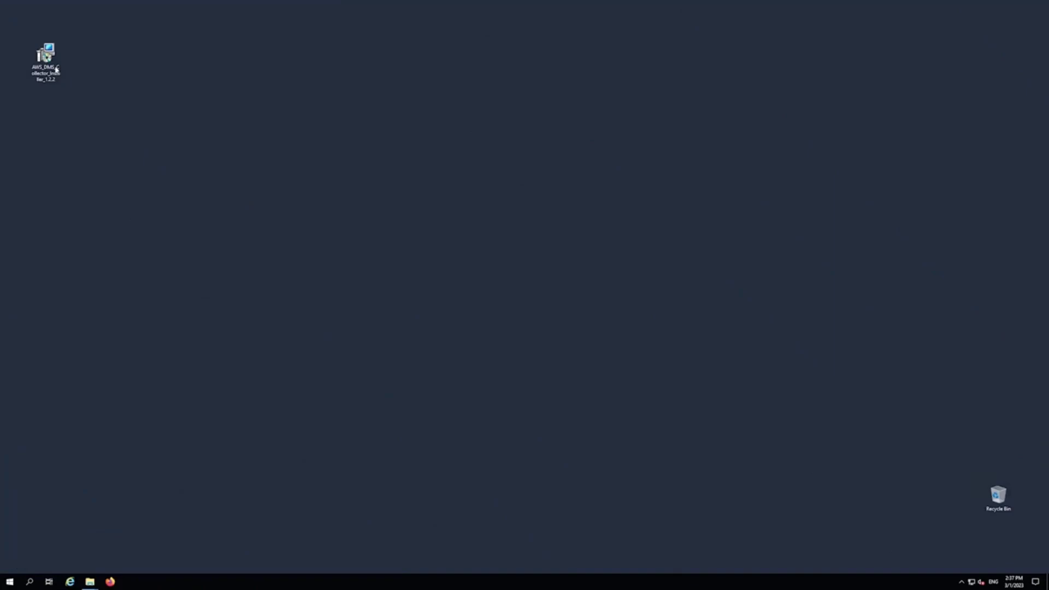
Install AWS DMS Collector to the default folder with a desktop shortcut, accepting the license, then launch it.
{"action": "double_click", "coordinate": [56, 69]}
{"action": "left_click", "coordinate": [575, 354]}
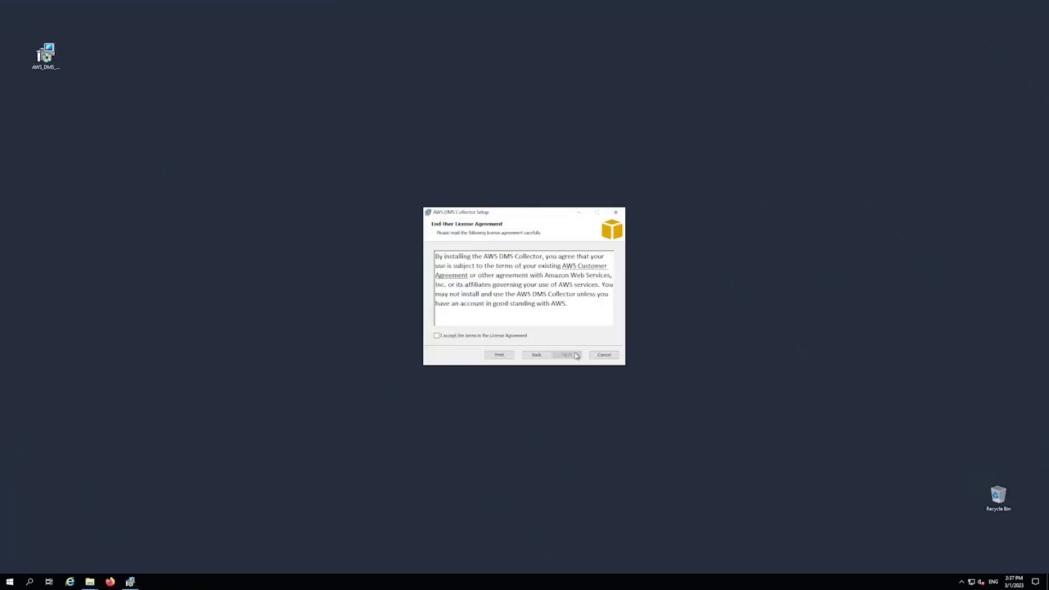
{"action": "left_click", "coordinate": [506, 336]}
{"action": "left_click", "coordinate": [570, 356]}
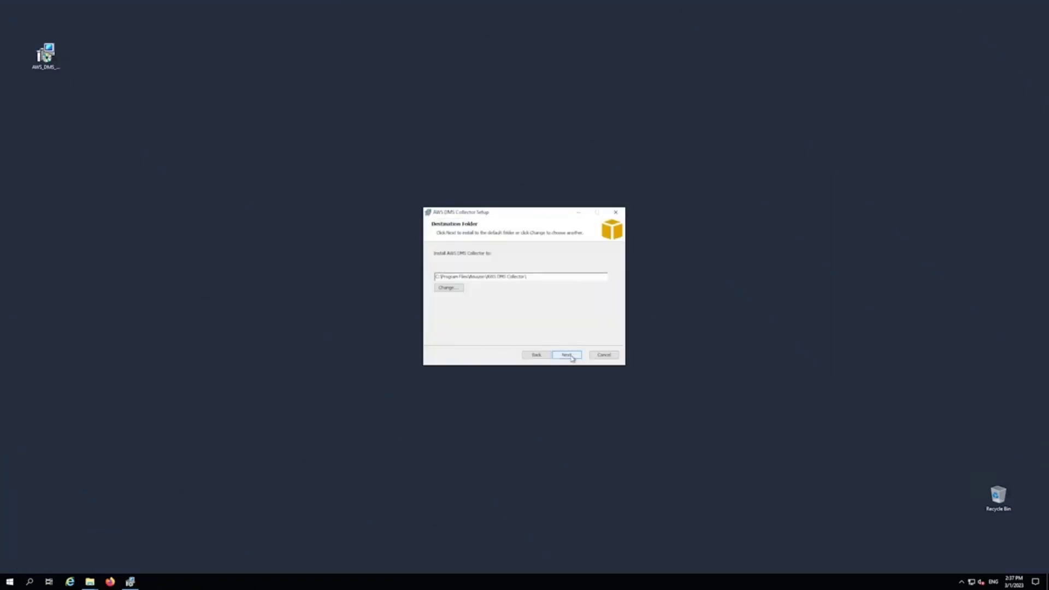
{"action": "left_click", "coordinate": [568, 355]}
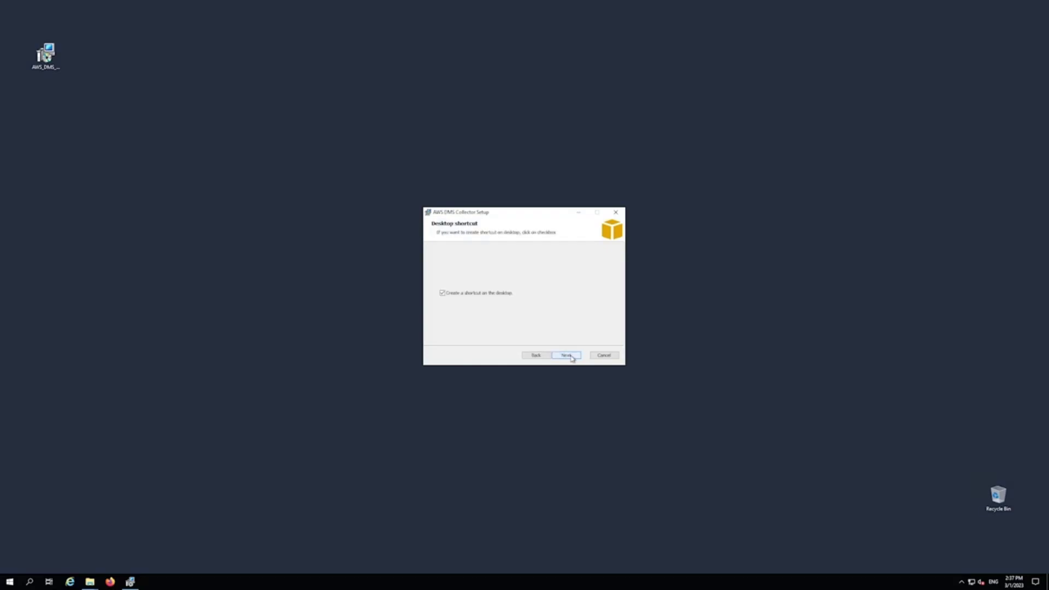
{"action": "left_click", "coordinate": [573, 357]}
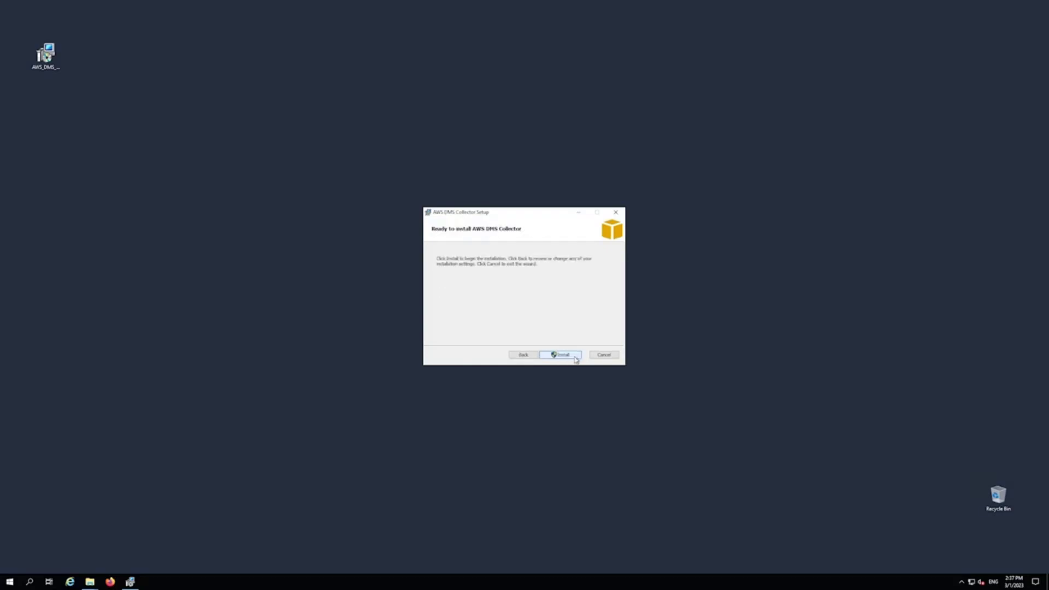
{"action": "left_click", "coordinate": [572, 358]}
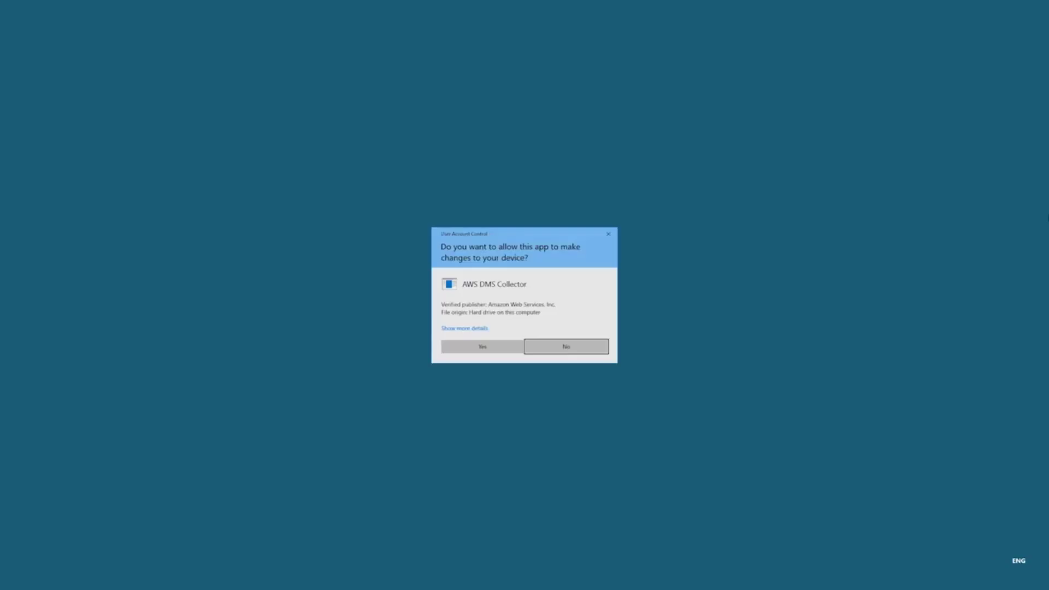
{"action": "left_click", "coordinate": [504, 343]}
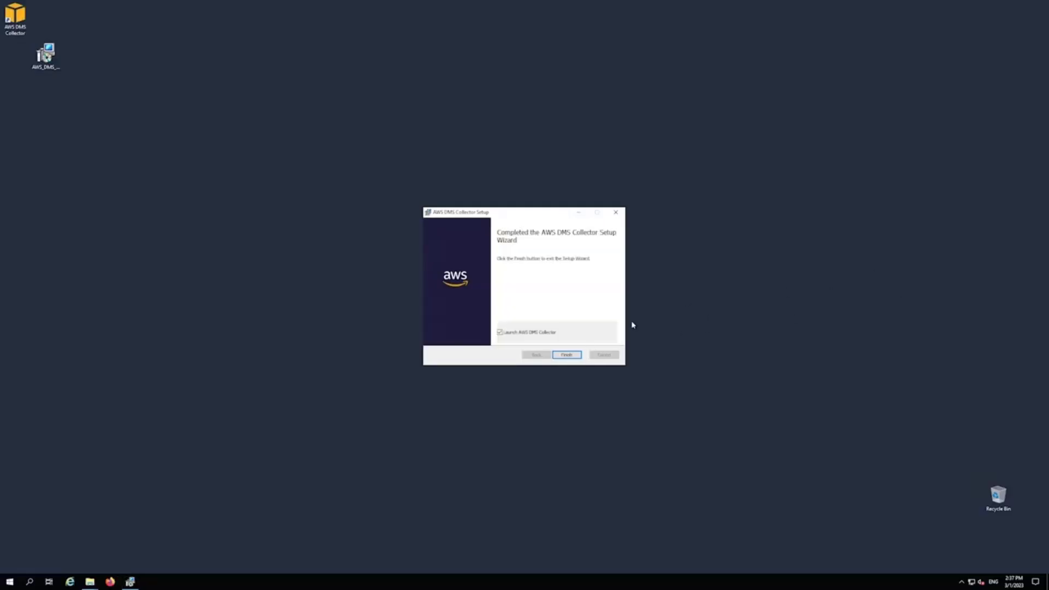
{"action": "left_click", "coordinate": [566, 355]}
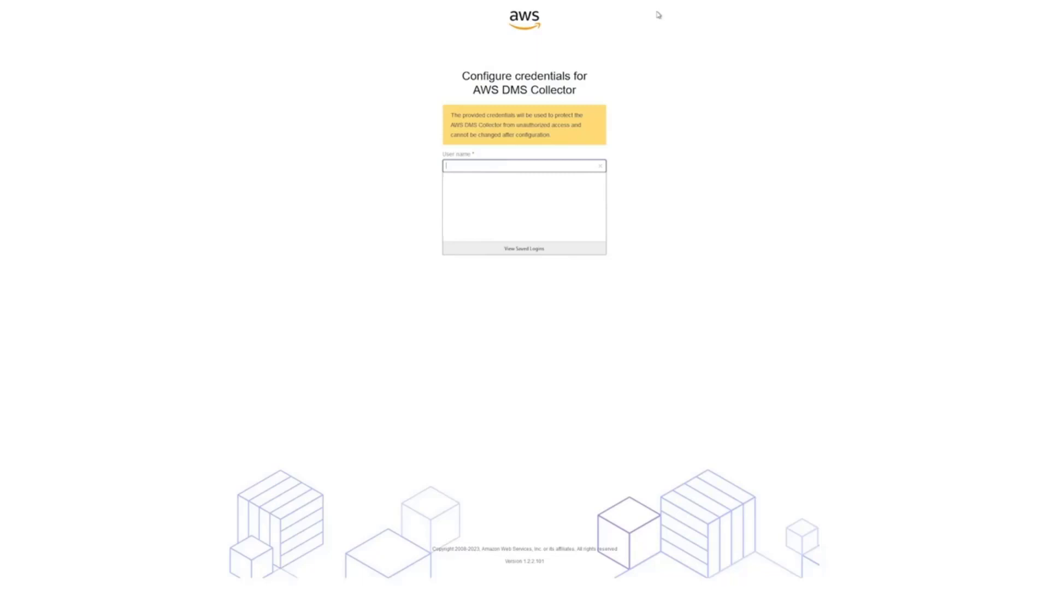
Save the collector login credentials: a user name and a confirmed password.
{"action": "left_click", "coordinate": [522, 167]}
{"action": "type", "text": "fa-tp-user"}
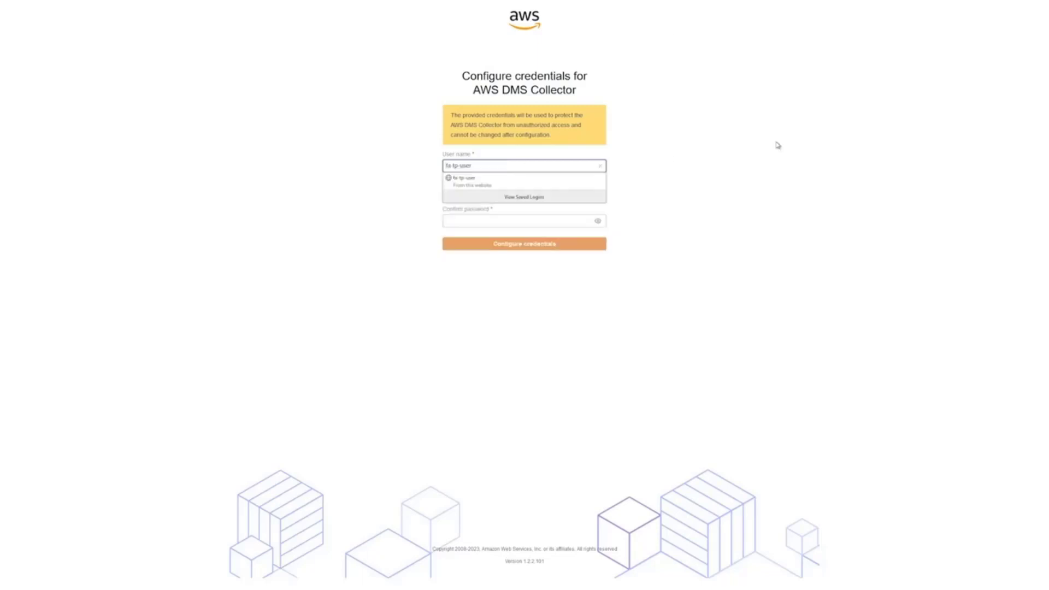
{"action": "key", "text": "Tab"}
{"action": "key", "text": "ctrl+v"}
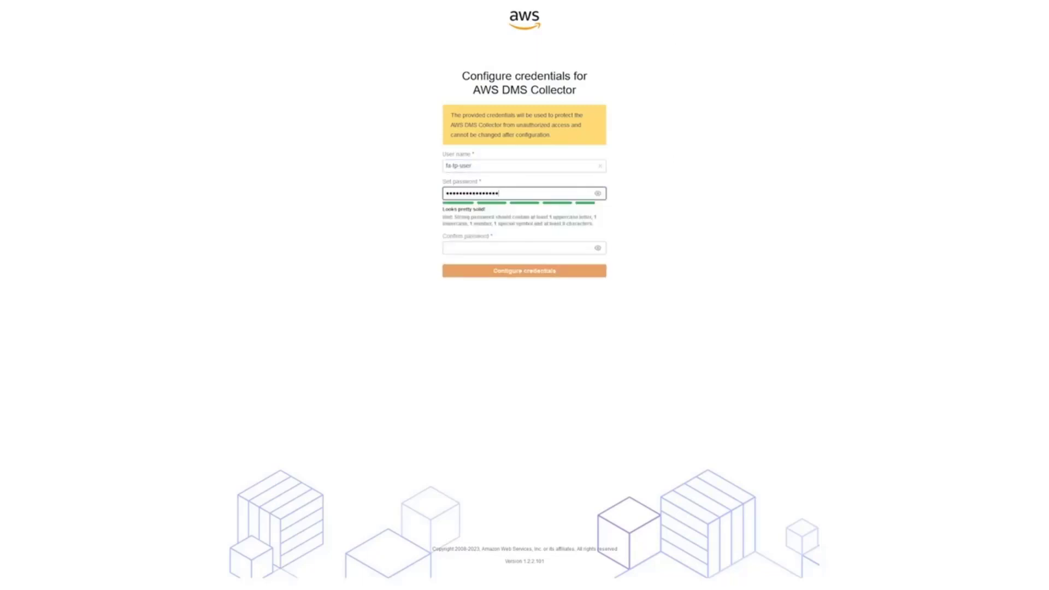
{"action": "key", "text": "Tab"}
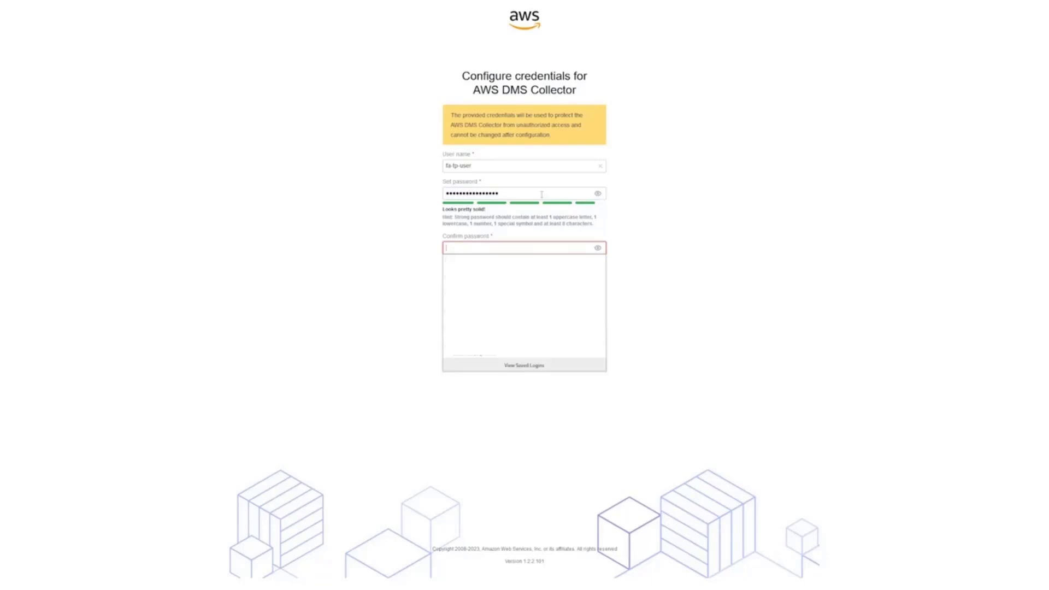
{"action": "key", "text": "ctrl+v"}
{"action": "left_click", "coordinate": [744, 215]}
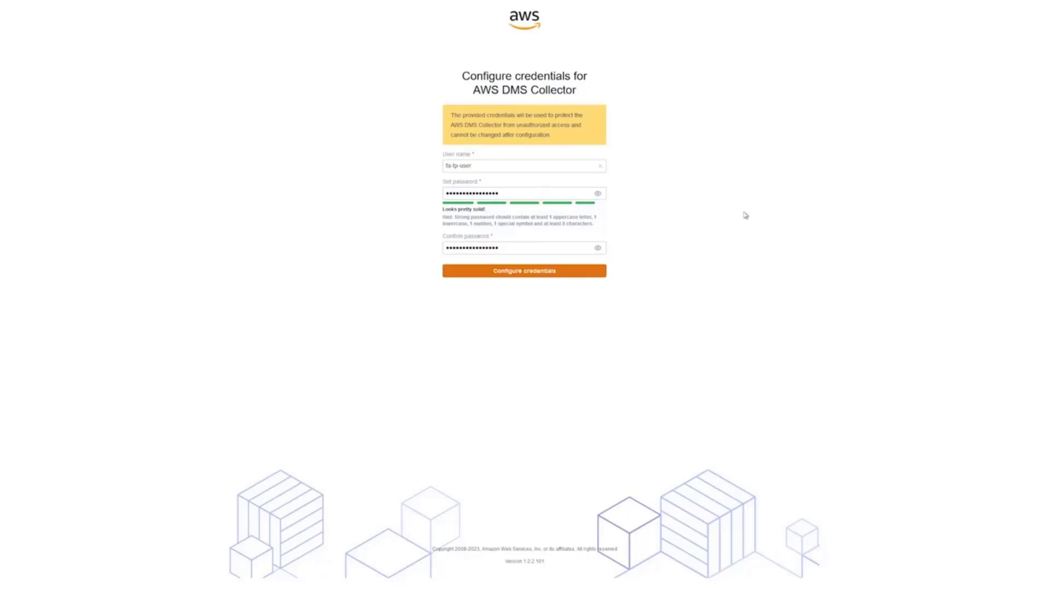
{"action": "left_click", "coordinate": [542, 271]}
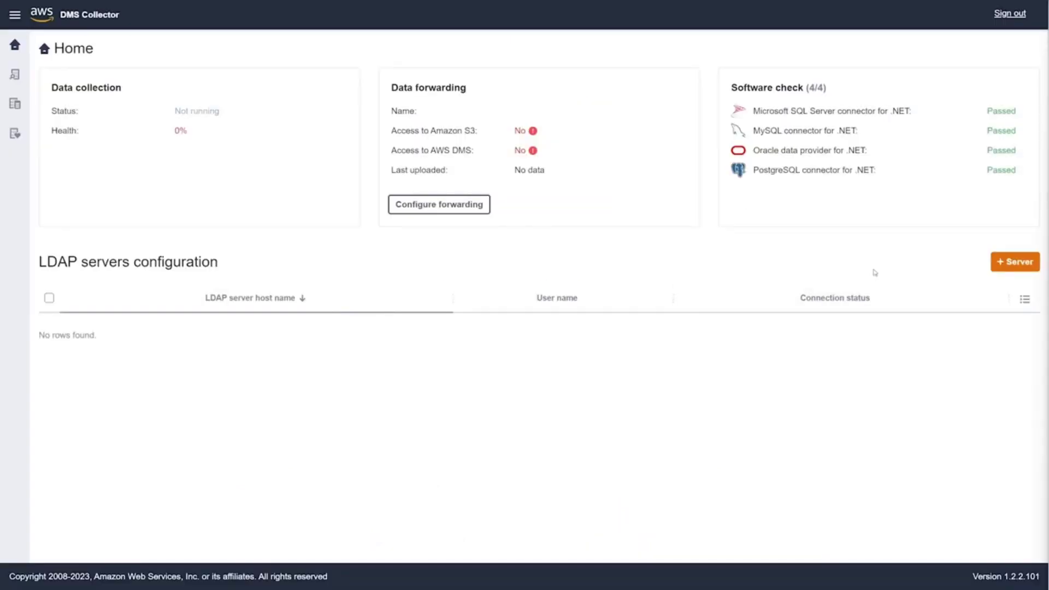
Configure data forwarding to the fa-tr-video collector in us-west-2 using the IAM access keys.
{"action": "left_click", "coordinate": [460, 214]}
{"action": "left_click", "coordinate": [807, 128]}
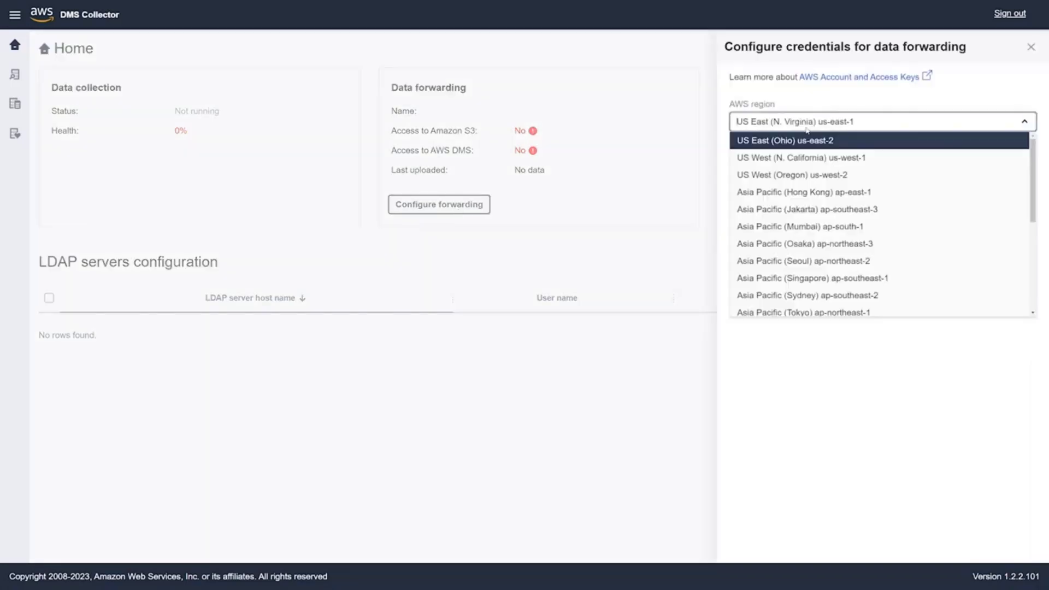
{"action": "left_click", "coordinate": [824, 173]}
{"action": "left_click", "coordinate": [822, 163]}
{"action": "left_click", "coordinate": [818, 199]}
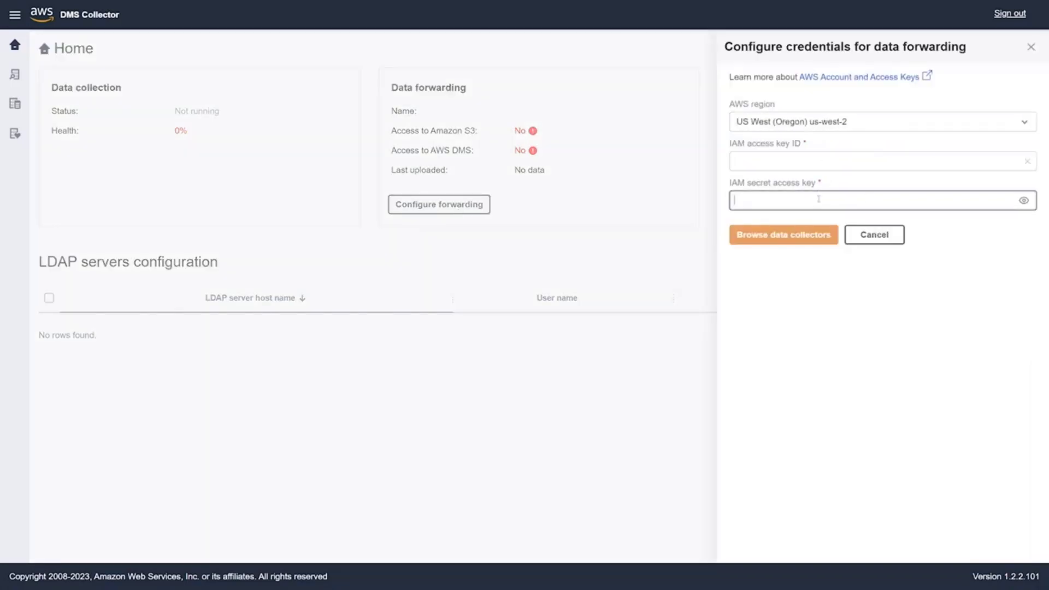
{"action": "key", "text": "Tab"}
{"action": "key", "text": "ctrl+v"}
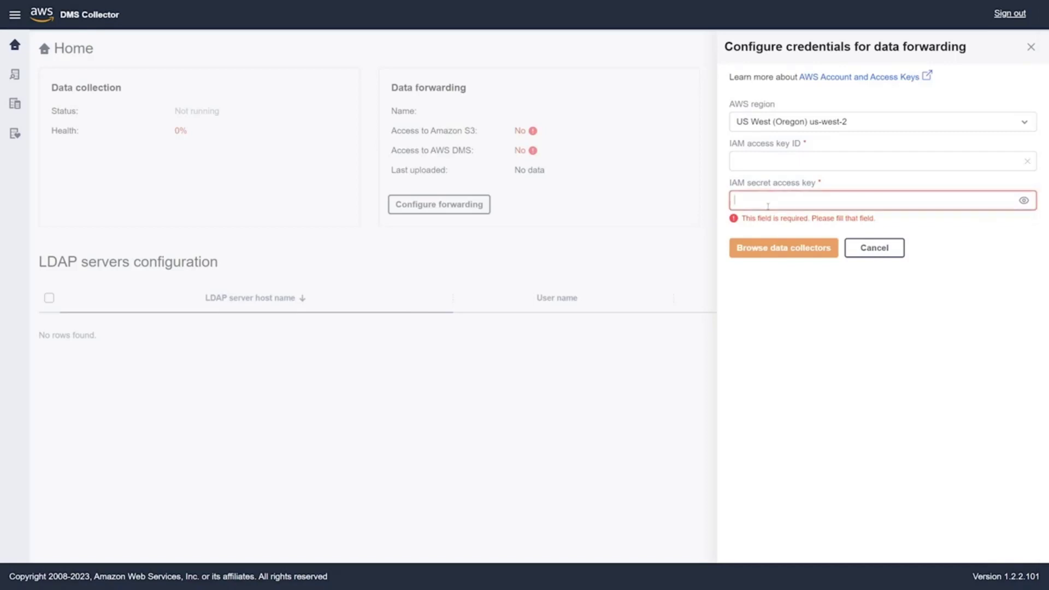
{"action": "left_click", "coordinate": [792, 239]}
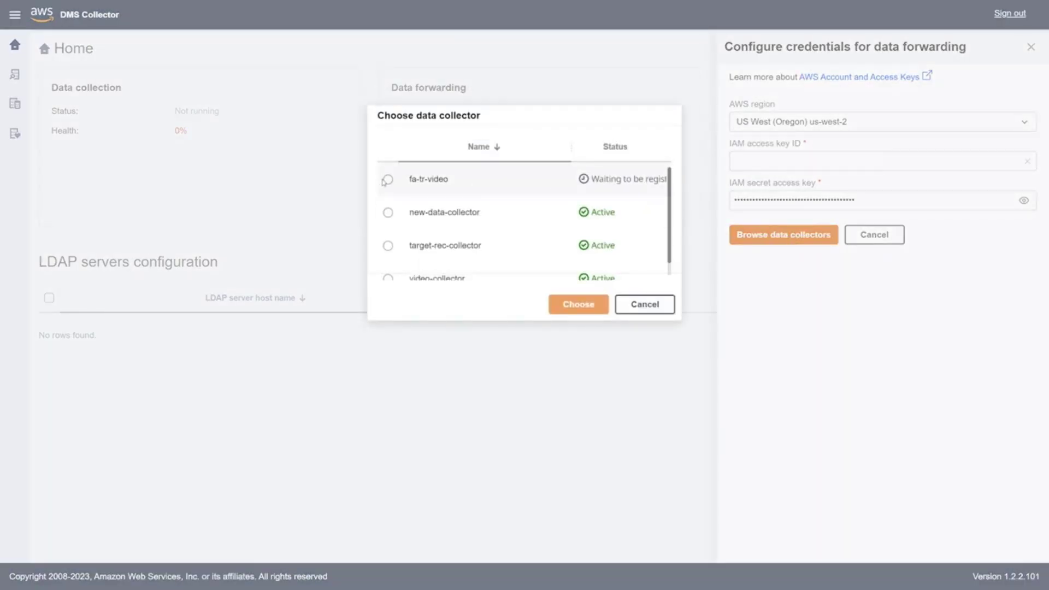
{"action": "left_click", "coordinate": [388, 180]}
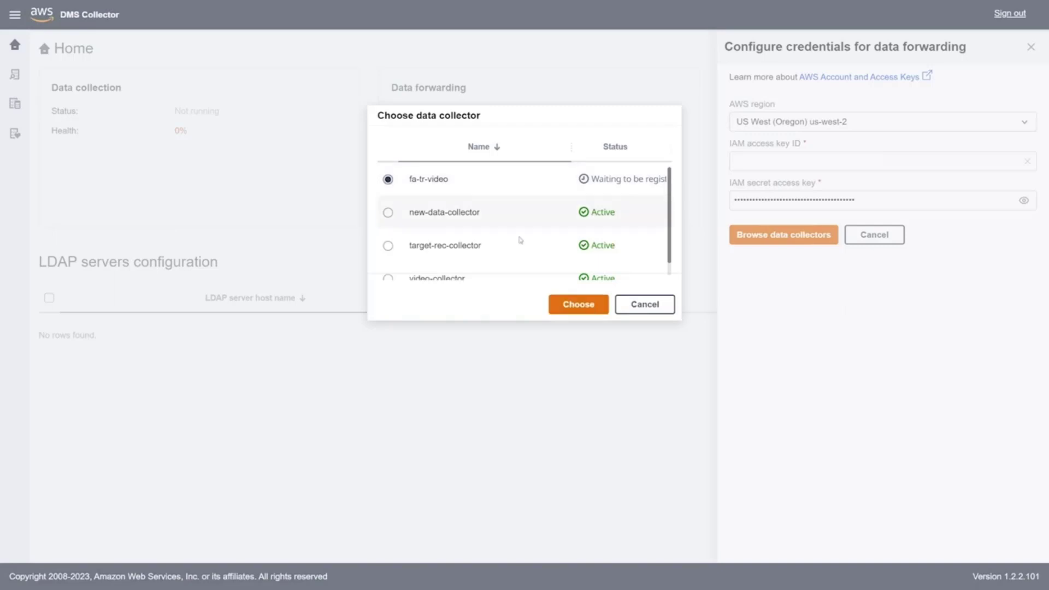
{"action": "left_click", "coordinate": [566, 307]}
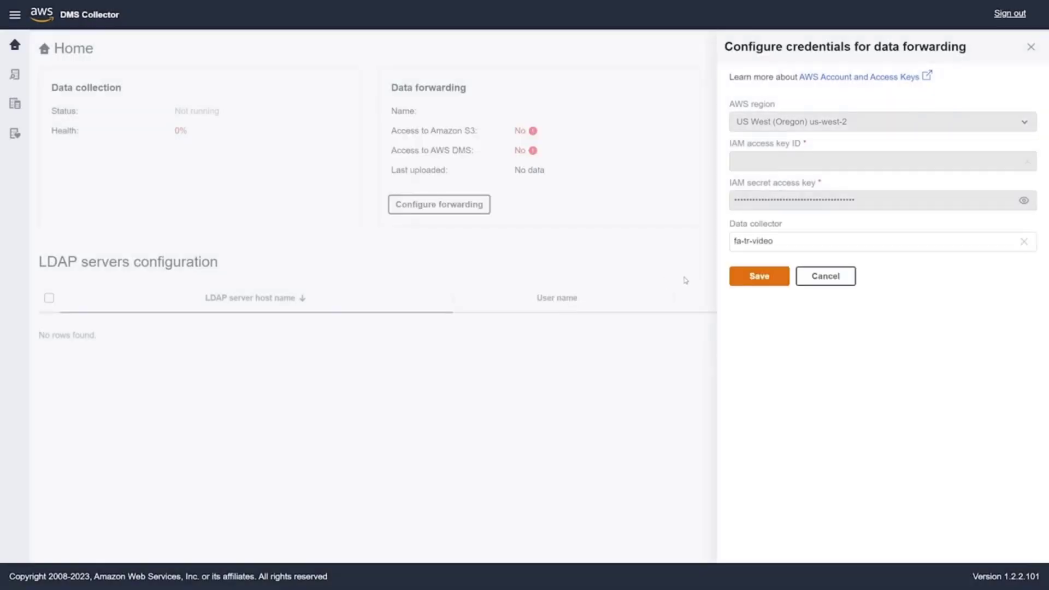
{"action": "left_click", "coordinate": [744, 278]}
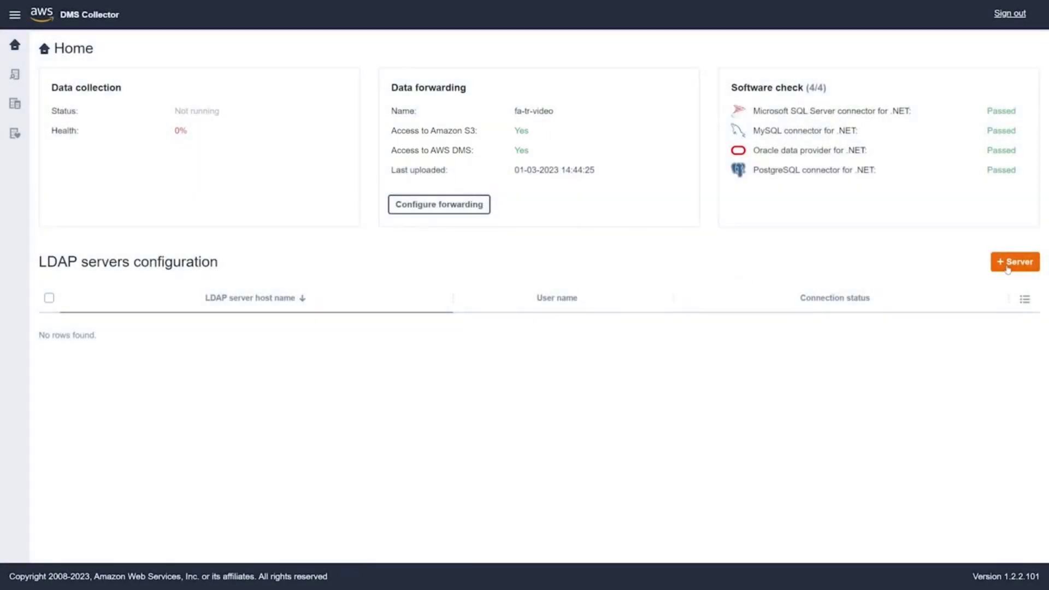
Add LDAP server win-0082dcpub96.corp.fleetadvisor.testinfrastructure.com with user admin and its password.
{"action": "left_click", "coordinate": [1008, 265]}
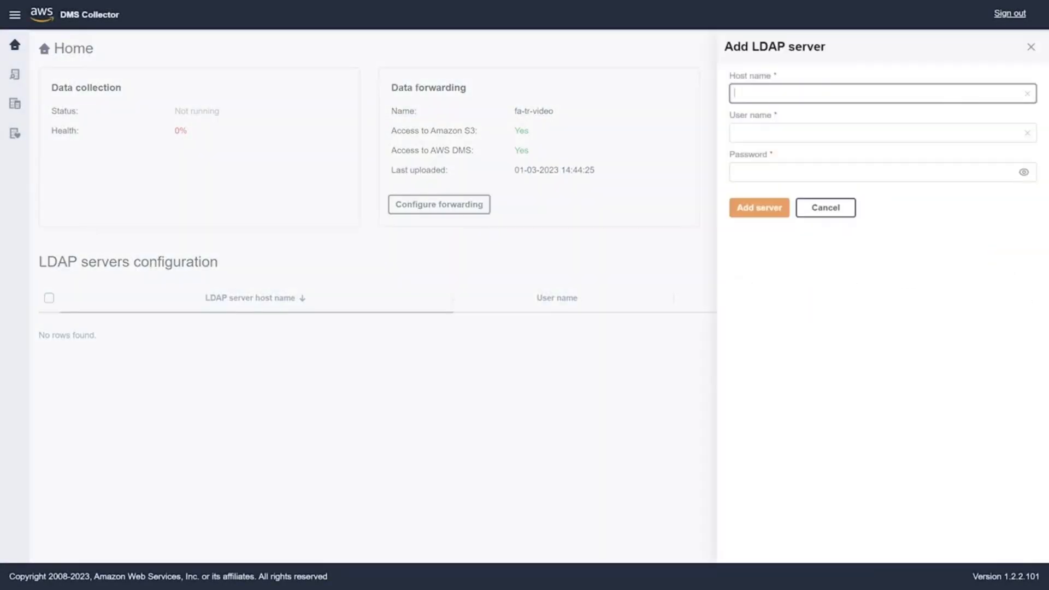
{"action": "type", "text": "win-0082dcpub96.corp.fleetadvisor.testinfrastructure.com"}
{"action": "left_click", "coordinate": [890, 128]}
{"action": "type", "text": "admin"}
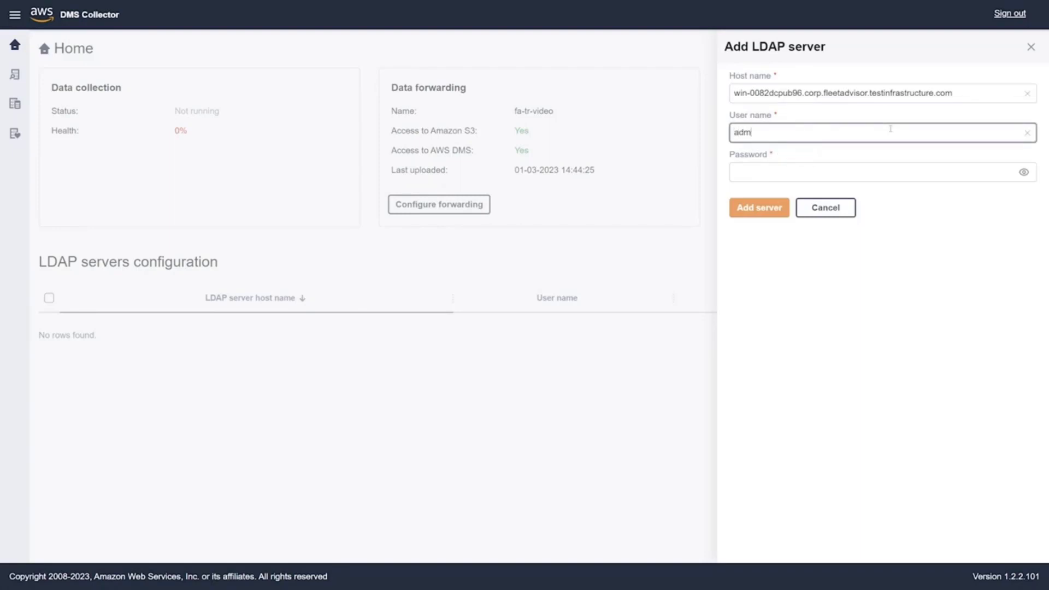
{"action": "key", "text": "Tab"}
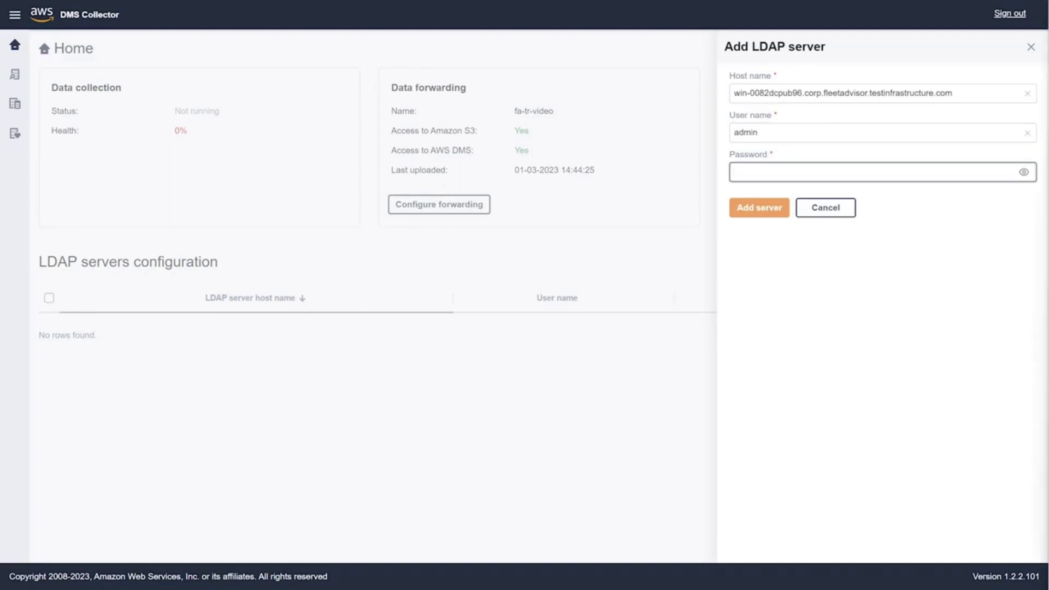
{"action": "key", "text": "Tab"}
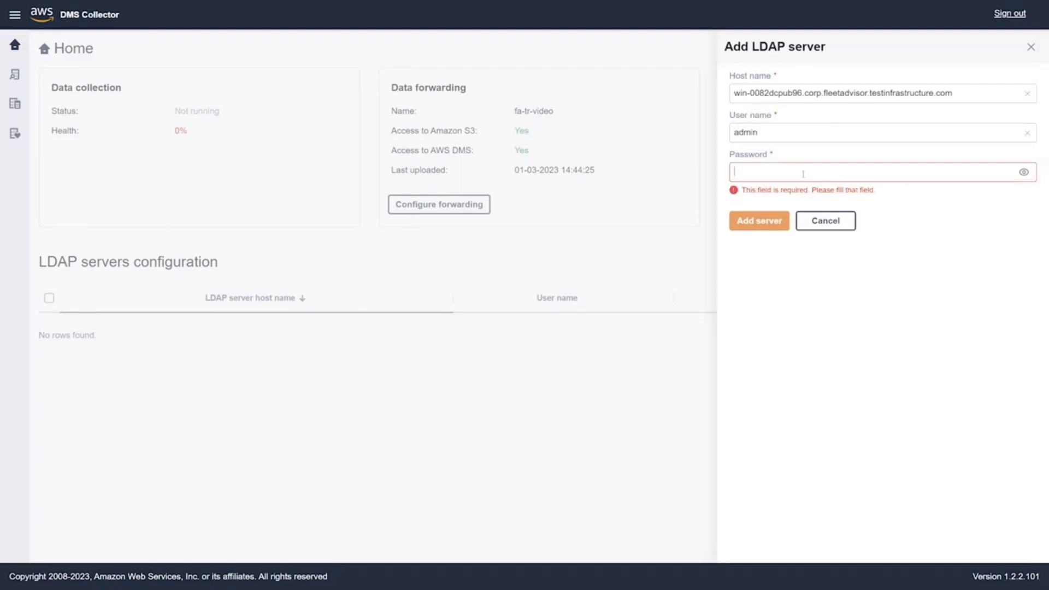
{"action": "left_click", "coordinate": [801, 172]}
{"action": "key", "text": "ctrl+v"}
{"action": "left_click", "coordinate": [772, 207]}
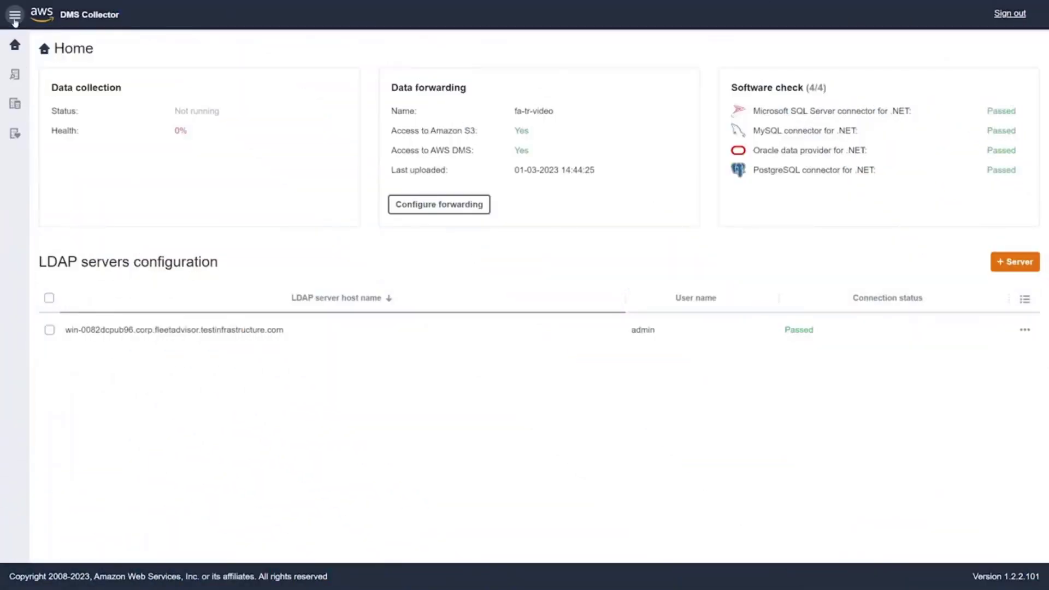
{"action": "left_click", "coordinate": [15, 15]}
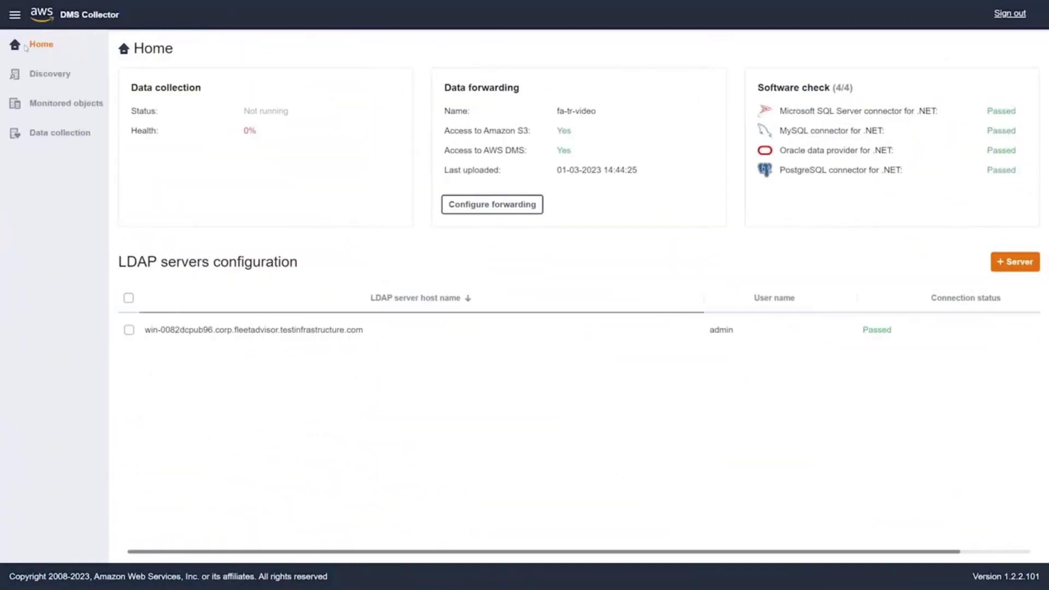
Run OS server discovery through the LDAP server on the Discovery page.
{"action": "left_click", "coordinate": [42, 75]}
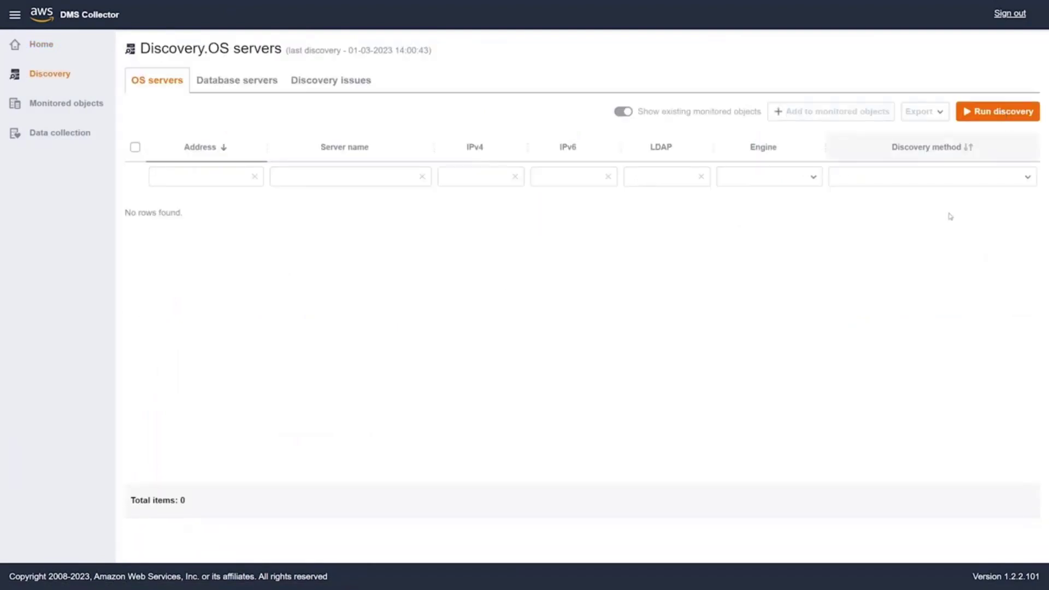
{"action": "left_click", "coordinate": [990, 113]}
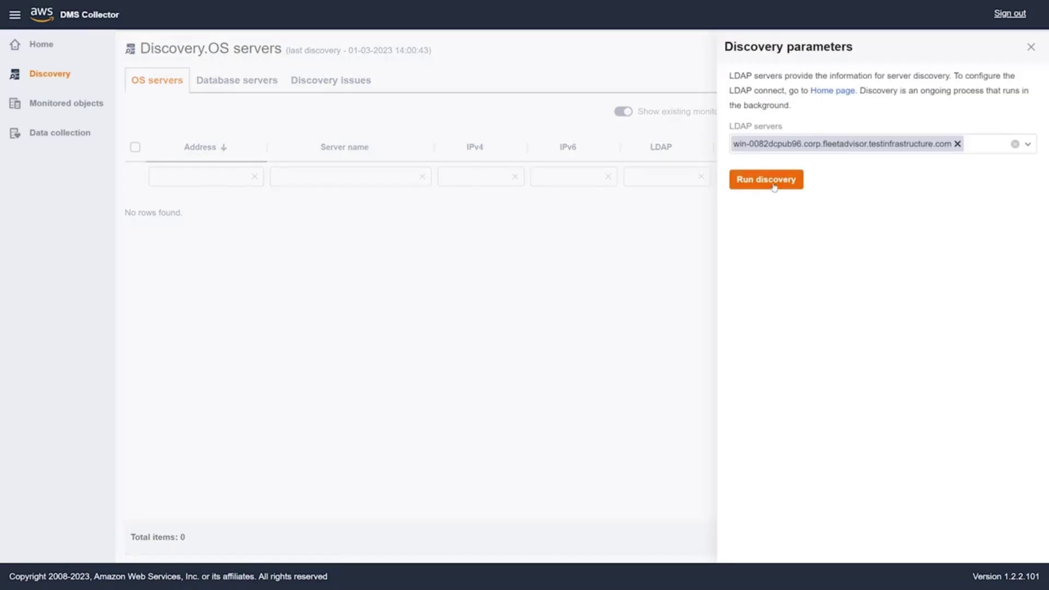
{"action": "left_click", "coordinate": [774, 180]}
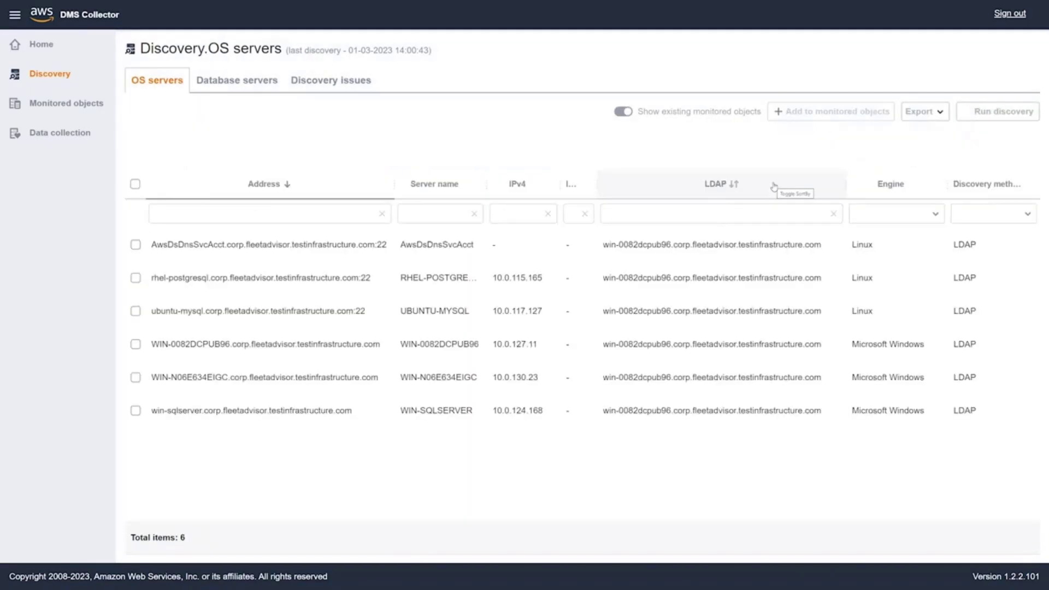
Add all six discovered OS servers to monitored objects, then view the Database servers list.
{"action": "left_click", "coordinate": [137, 185]}
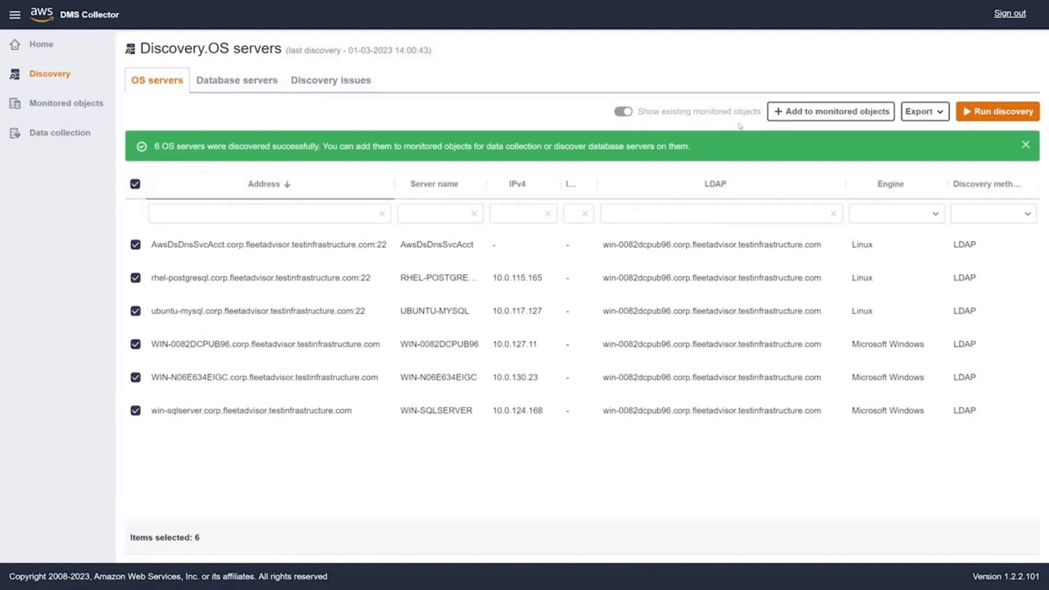
{"action": "left_click", "coordinate": [813, 116]}
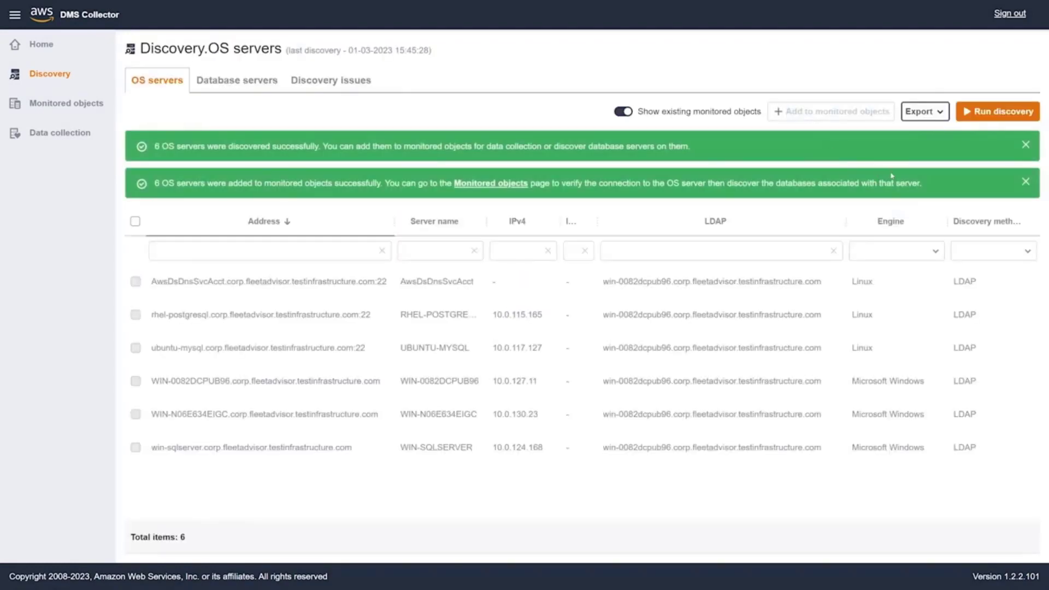
{"action": "left_click", "coordinate": [1025, 145]}
{"action": "left_click", "coordinate": [1025, 145]}
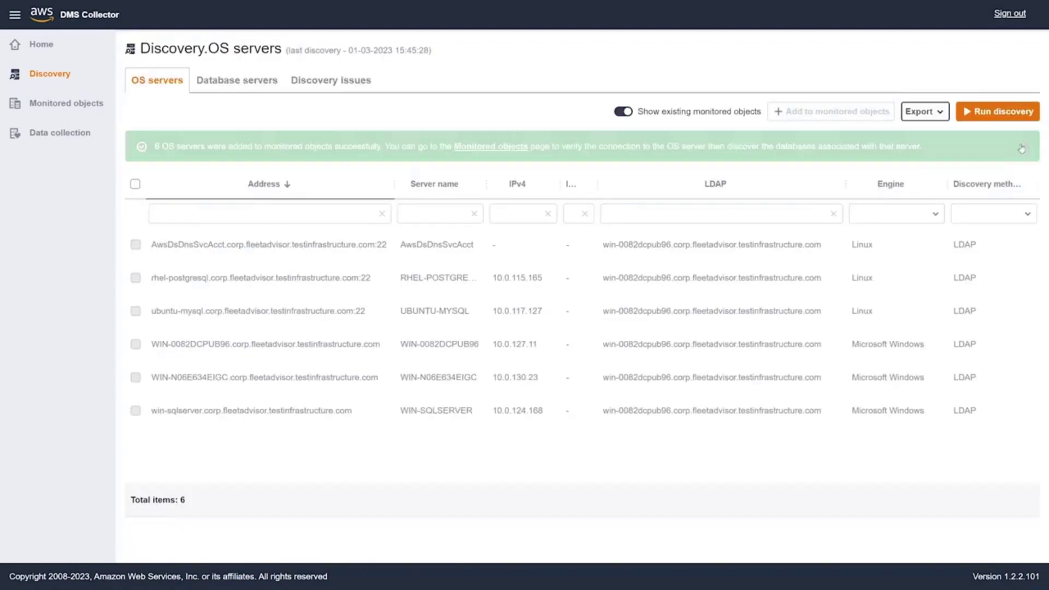
{"action": "left_click", "coordinate": [250, 87]}
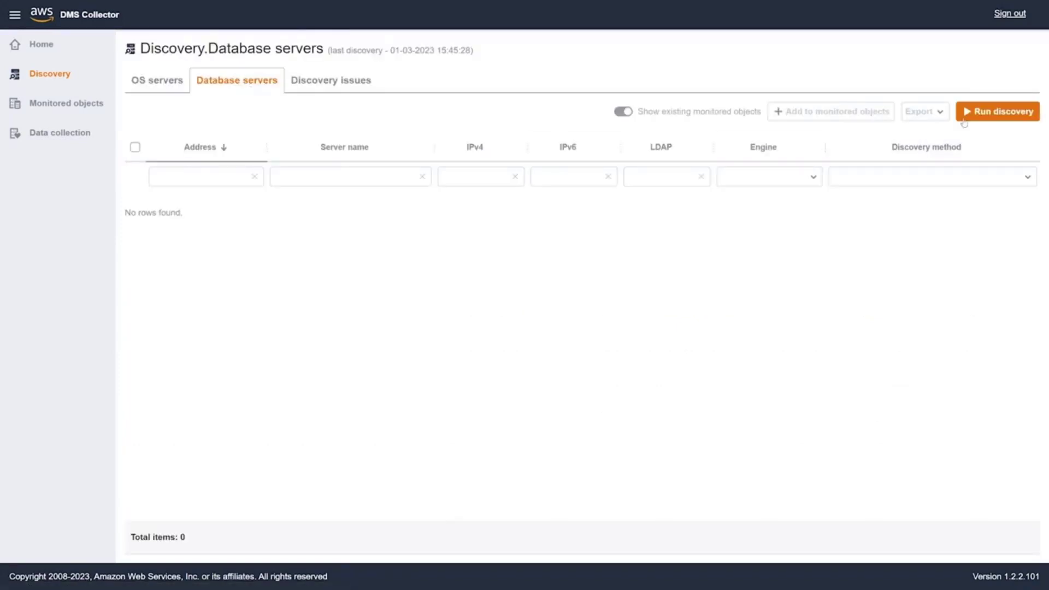
Run database discovery and add the PostgreSQL, MySQL and SQL Server servers to monitored objects.
{"action": "left_click", "coordinate": [989, 112]}
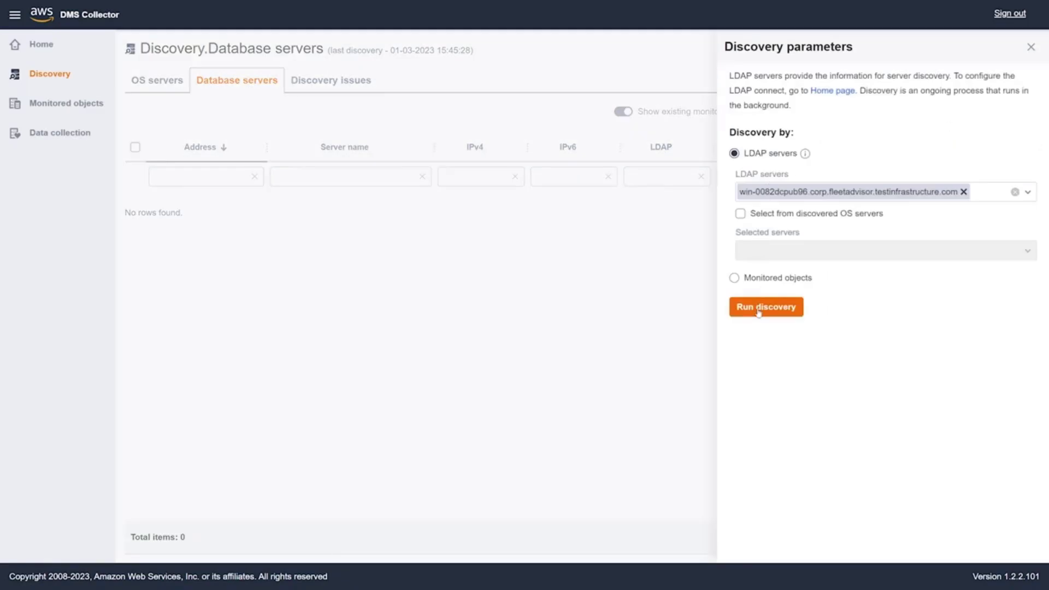
{"action": "left_click", "coordinate": [765, 307]}
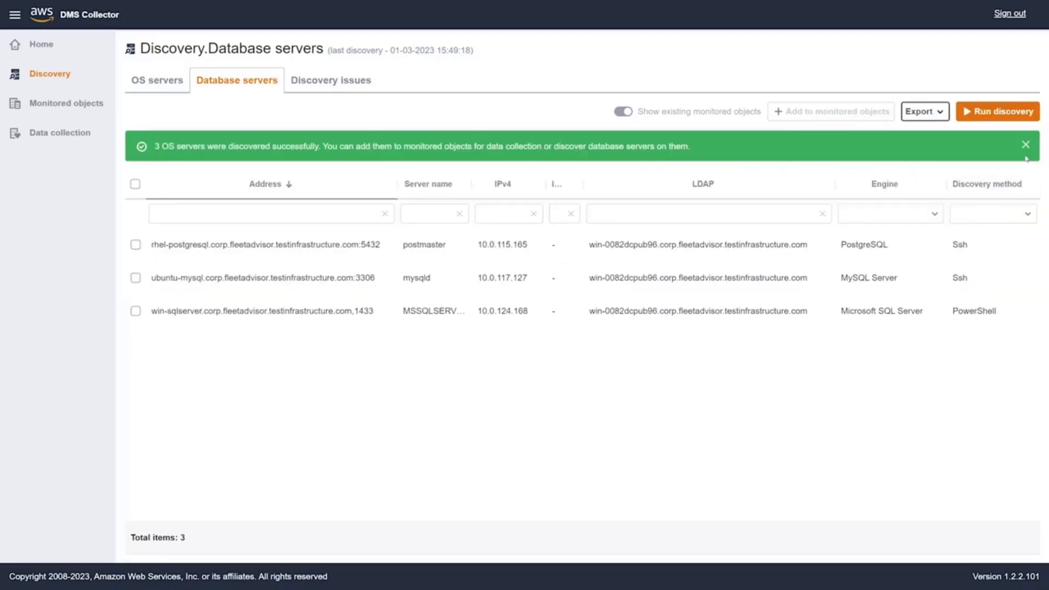
{"action": "left_click", "coordinate": [1026, 152]}
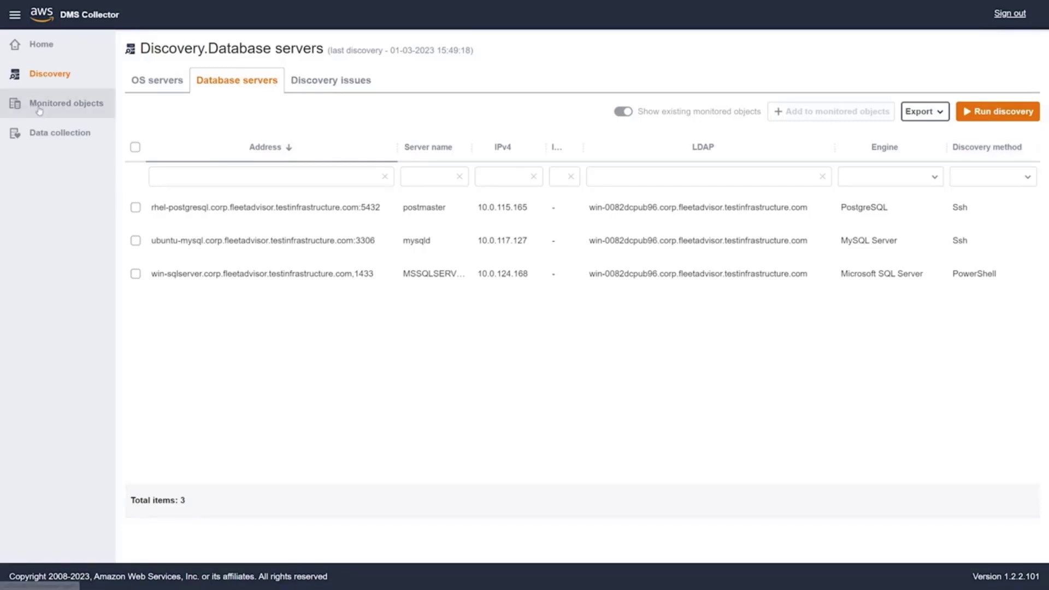
{"action": "left_click", "coordinate": [135, 146]}
{"action": "left_click", "coordinate": [818, 112]}
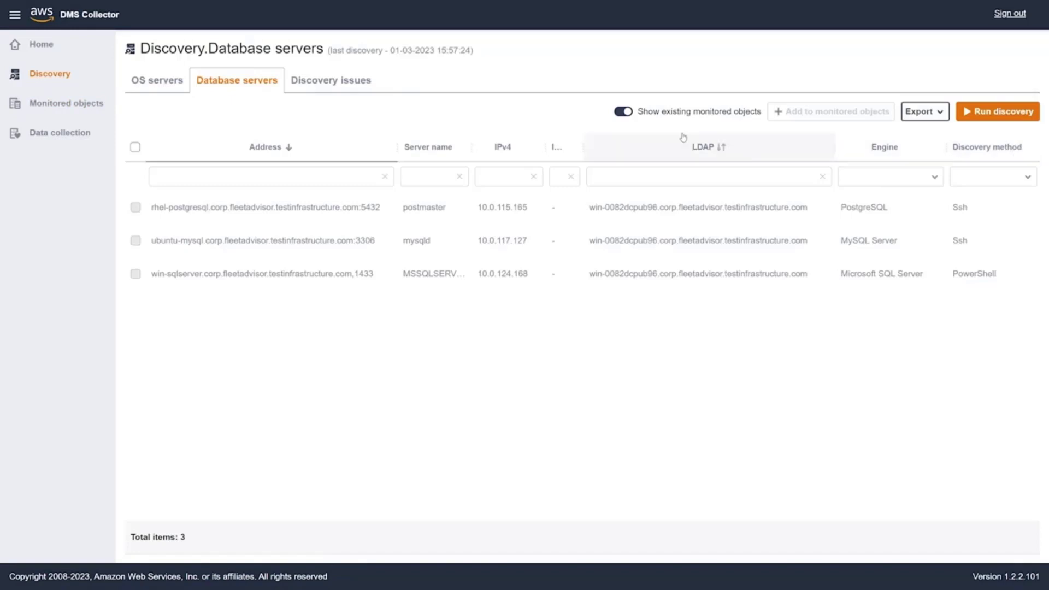
Inspect the PostgreSQL server's settings, keeping rhel-postgresql as its associated OS server, and cancel without saving.
{"action": "left_click", "coordinate": [38, 109]}
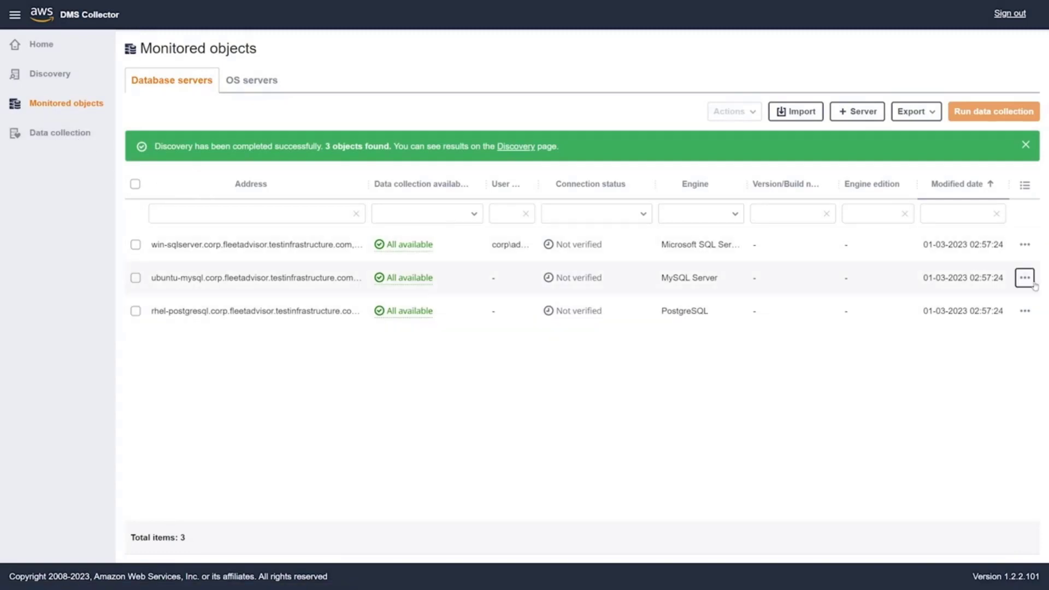
{"action": "left_click", "coordinate": [1026, 311]}
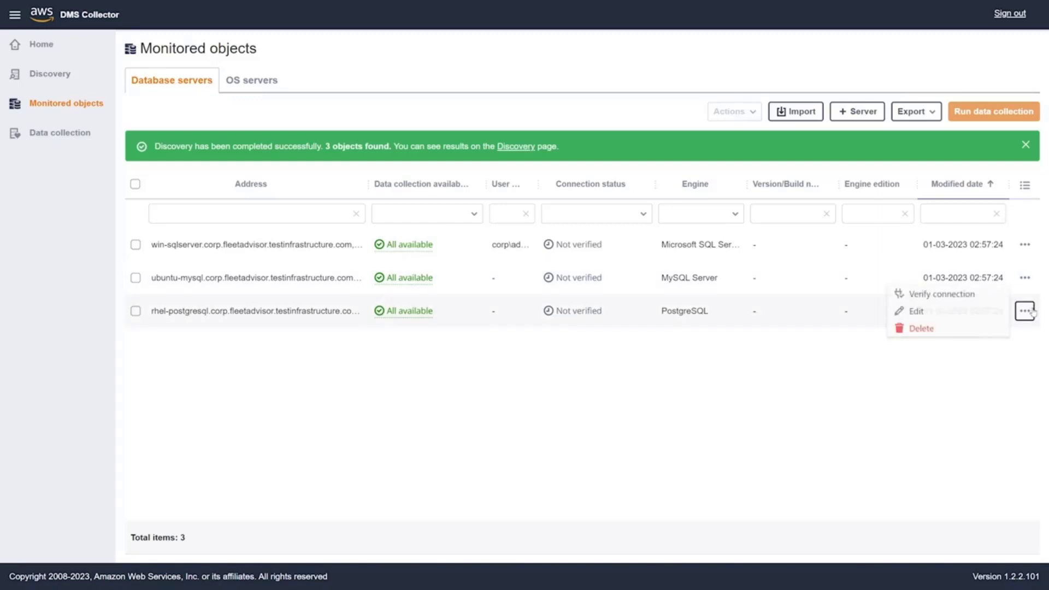
{"action": "left_click", "coordinate": [985, 312]}
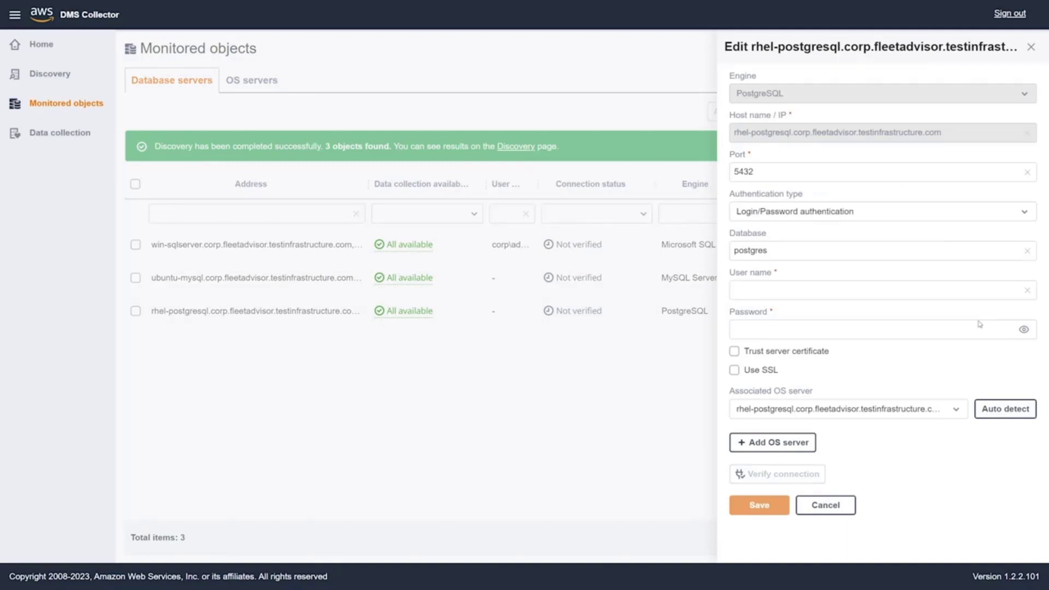
{"action": "left_click", "coordinate": [958, 409]}
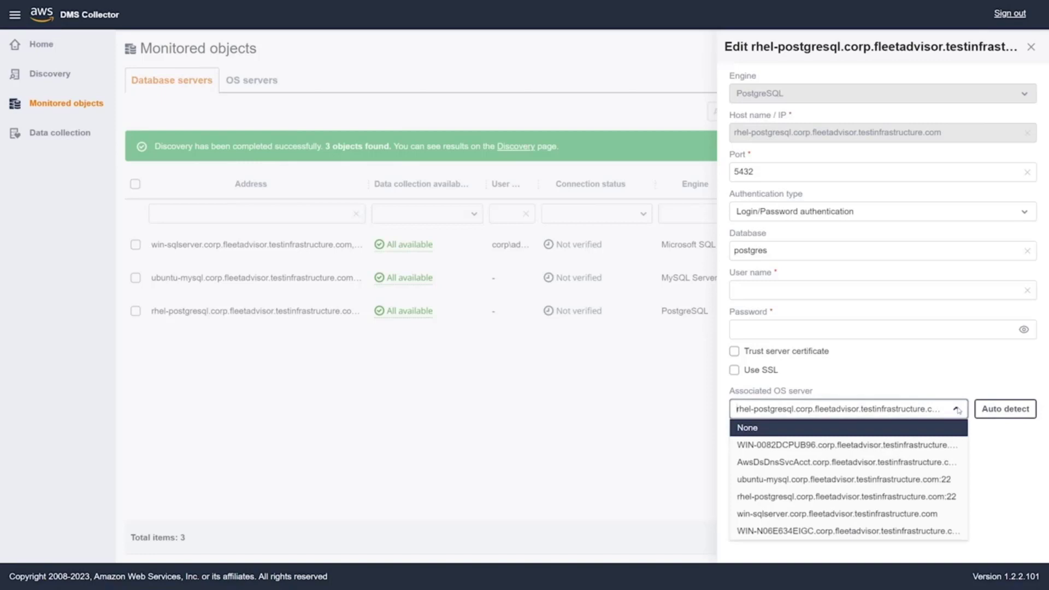
{"action": "left_click", "coordinate": [932, 495]}
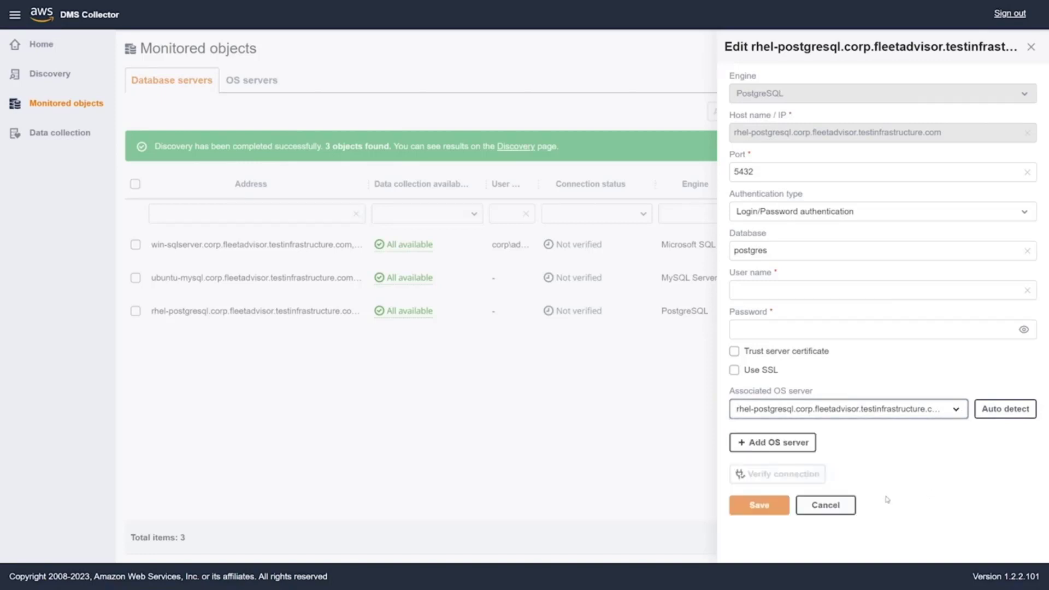
{"action": "left_click", "coordinate": [841, 507]}
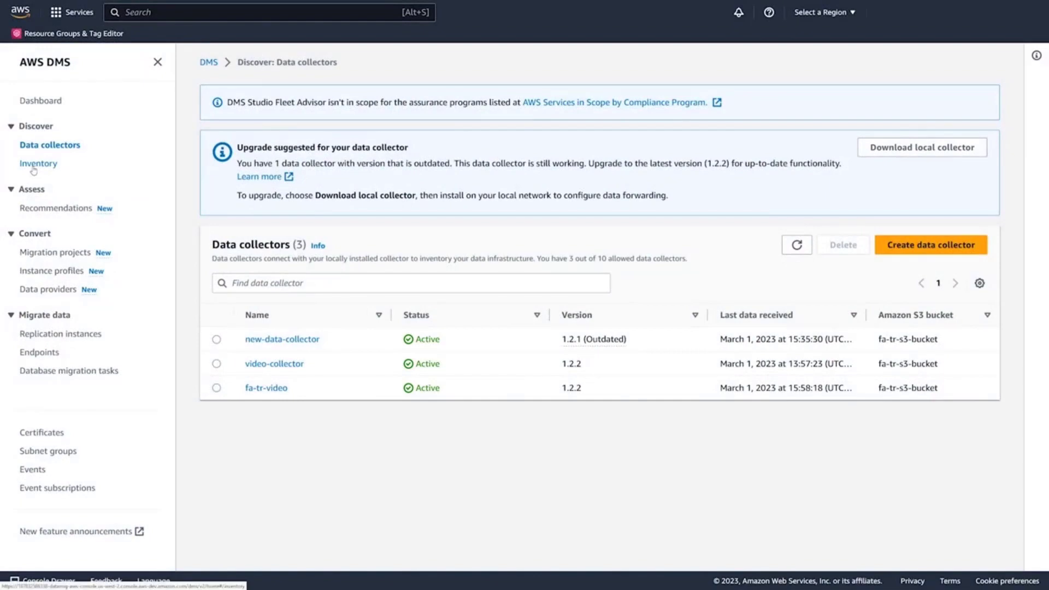
Open the Inventory page under Discover after confirming all three collectors are active.
{"action": "left_click", "coordinate": [34, 169]}
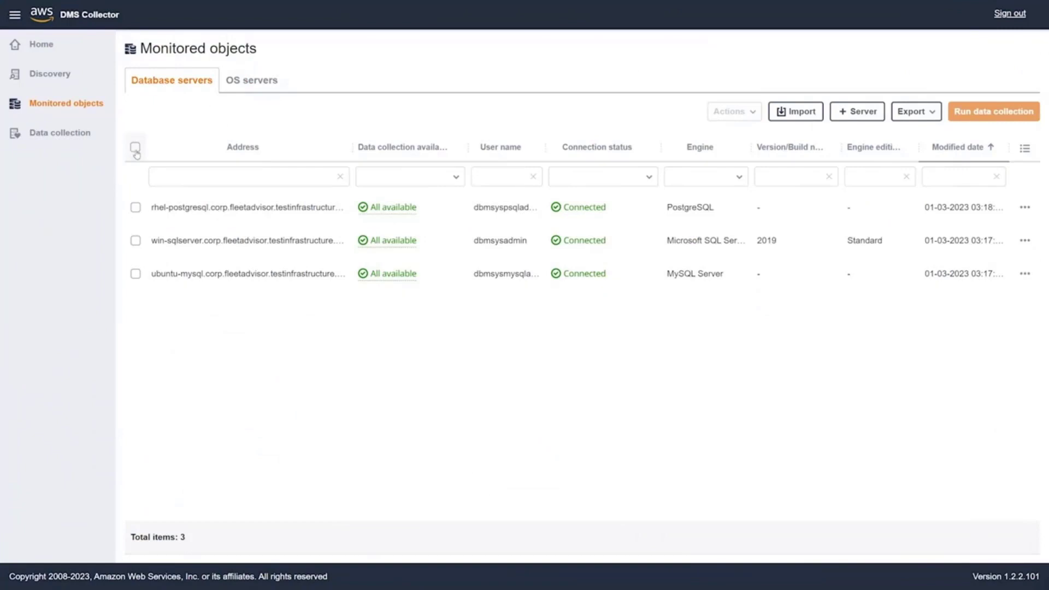
Run a metadata and database capacity collection on all three database servers, then refresh the list.
{"action": "left_click", "coordinate": [135, 147]}
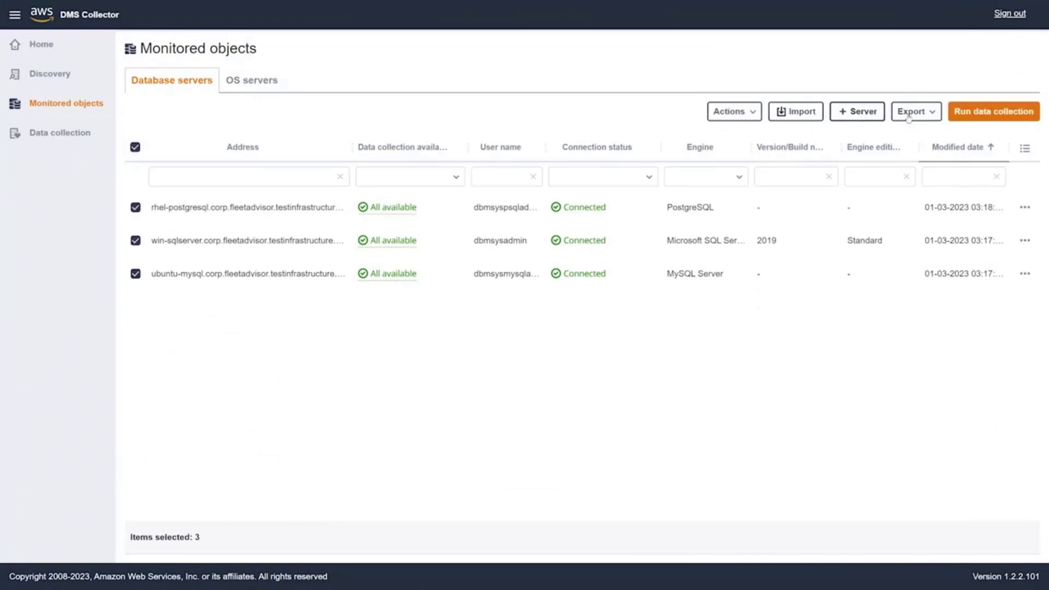
{"action": "left_click", "coordinate": [981, 114]}
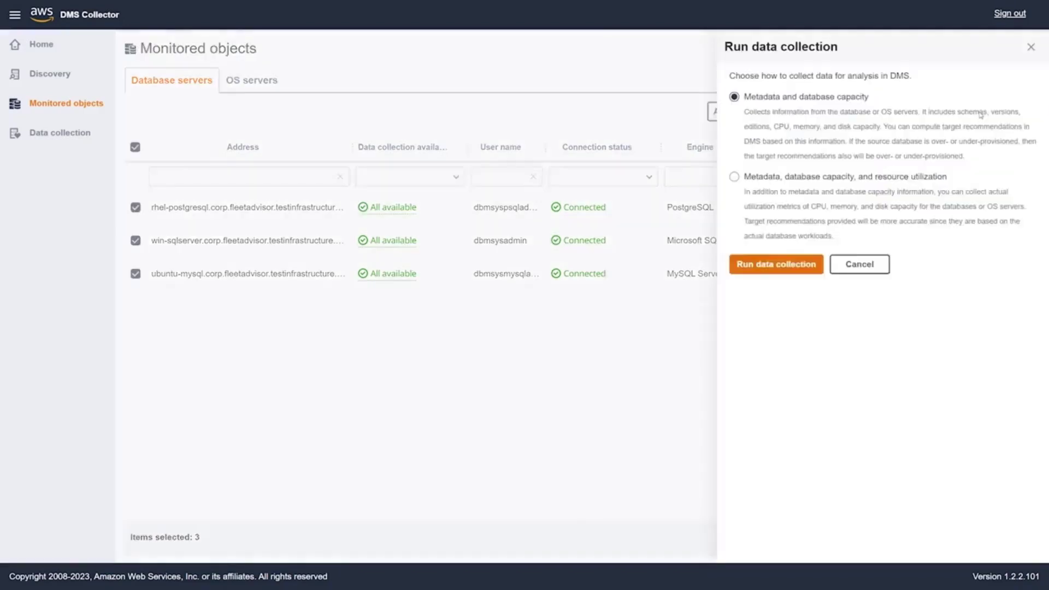
{"action": "left_click", "coordinate": [792, 266]}
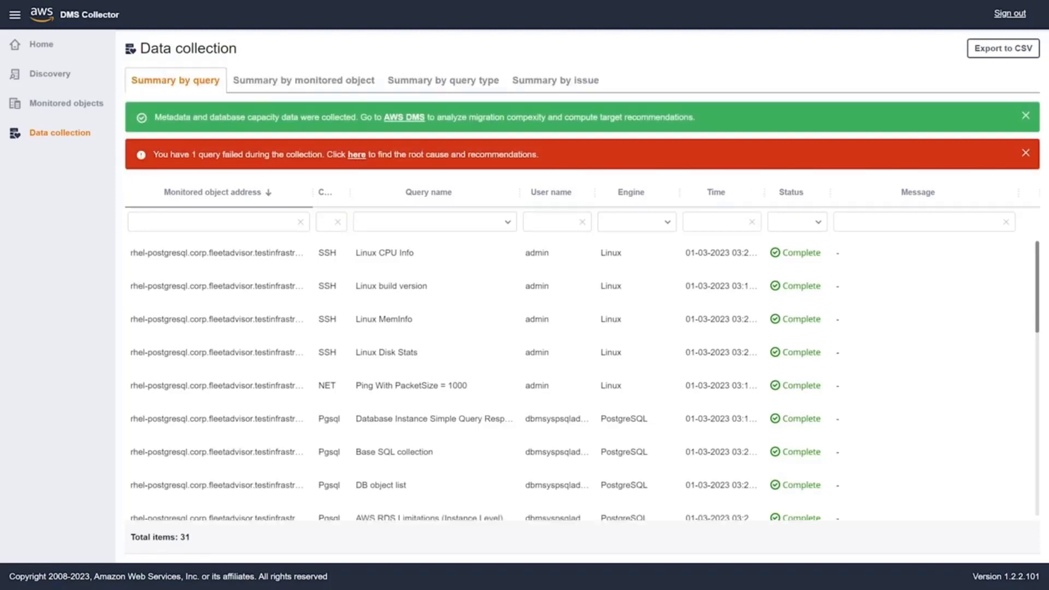
{"action": "left_click", "coordinate": [1025, 152]}
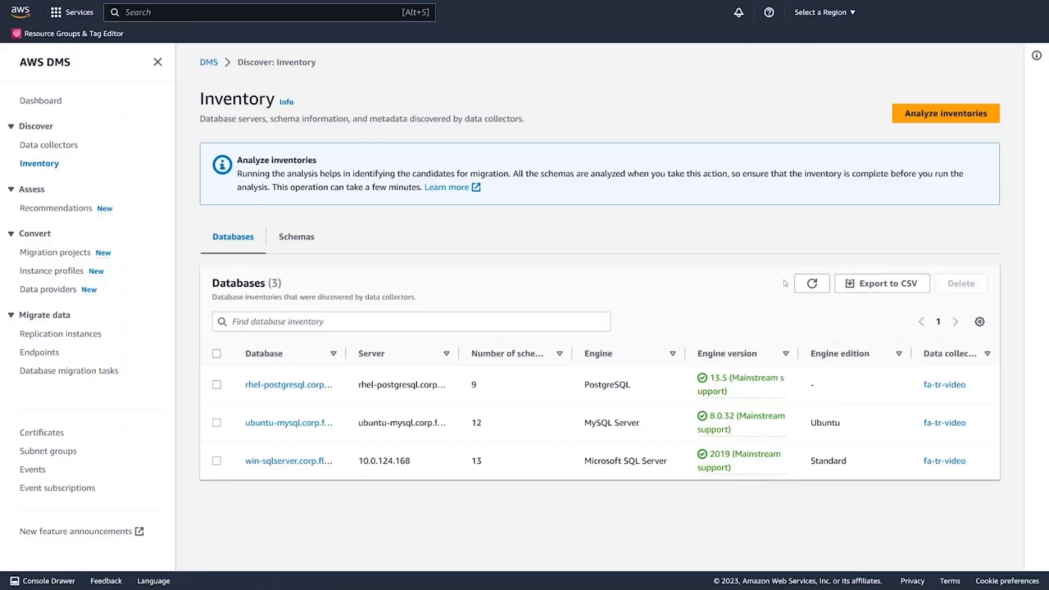
{"action": "left_click", "coordinate": [812, 283]}
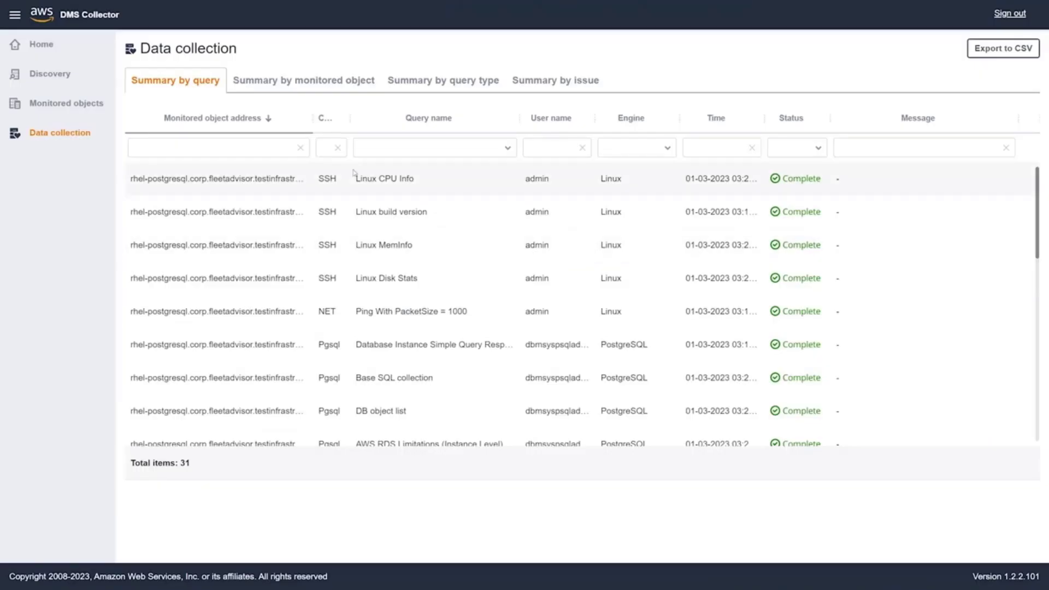
Run a collection on all three database servers including resource utilization over a custom 2-day range.
{"action": "left_click", "coordinate": [68, 108]}
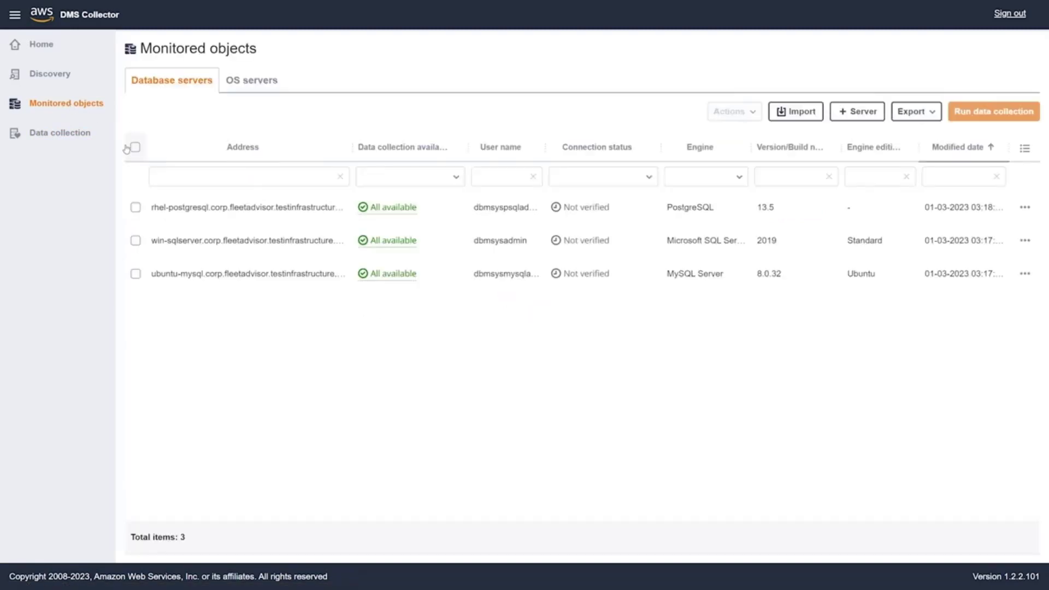
{"action": "left_click", "coordinate": [136, 147]}
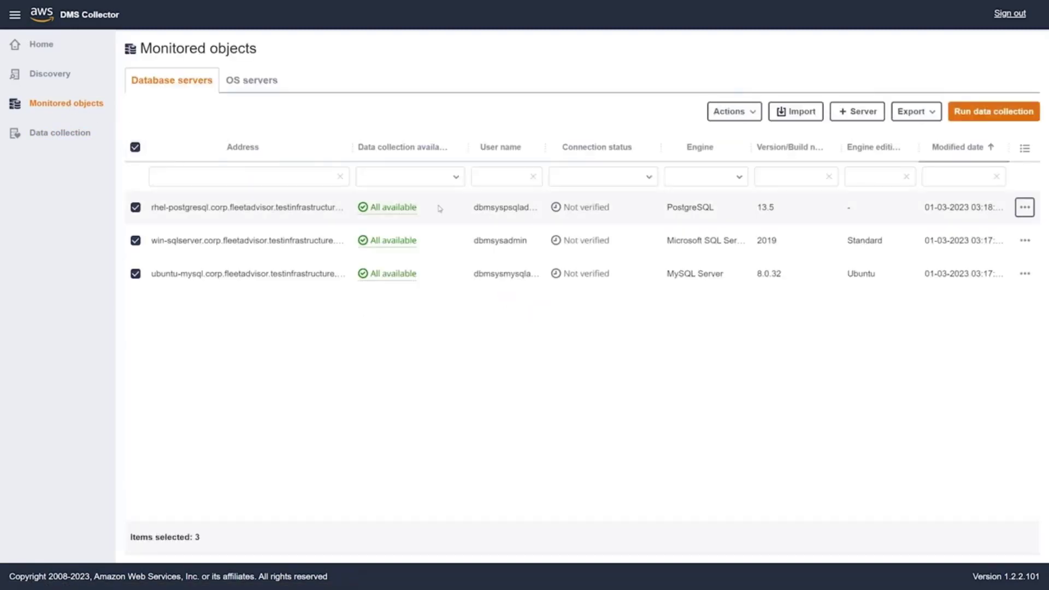
{"action": "left_click", "coordinate": [976, 112]}
{"action": "left_click", "coordinate": [734, 177]}
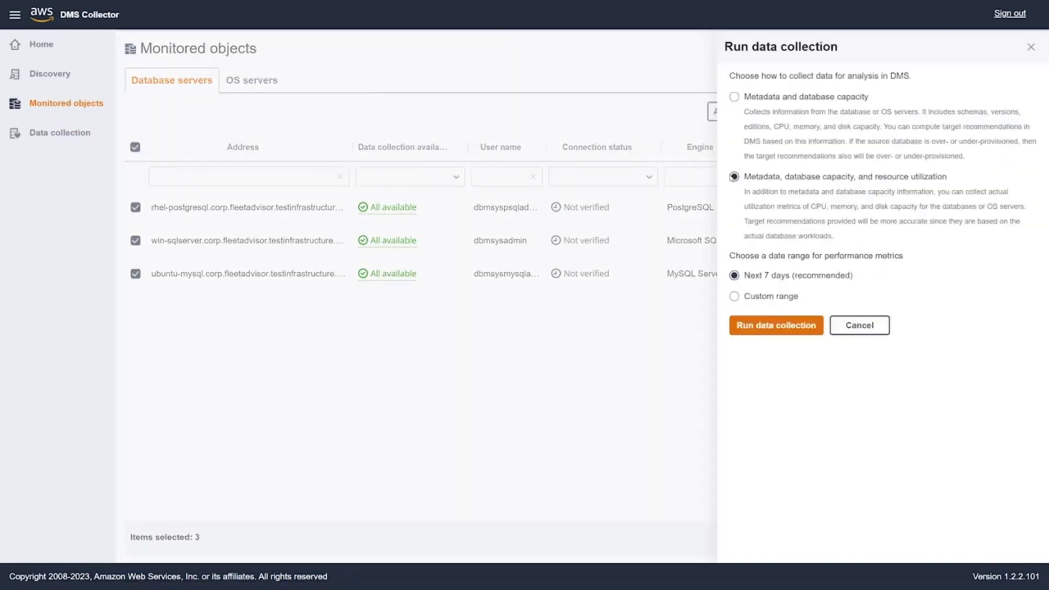
{"action": "left_click", "coordinate": [739, 296]}
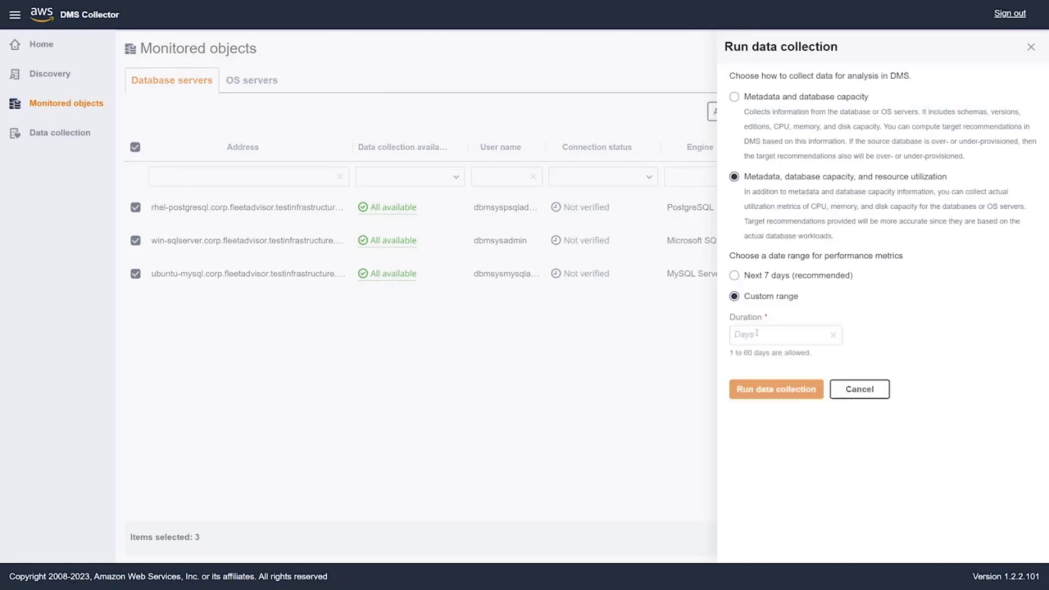
{"action": "left_click", "coordinate": [756, 333]}
{"action": "type", "text": "2"}
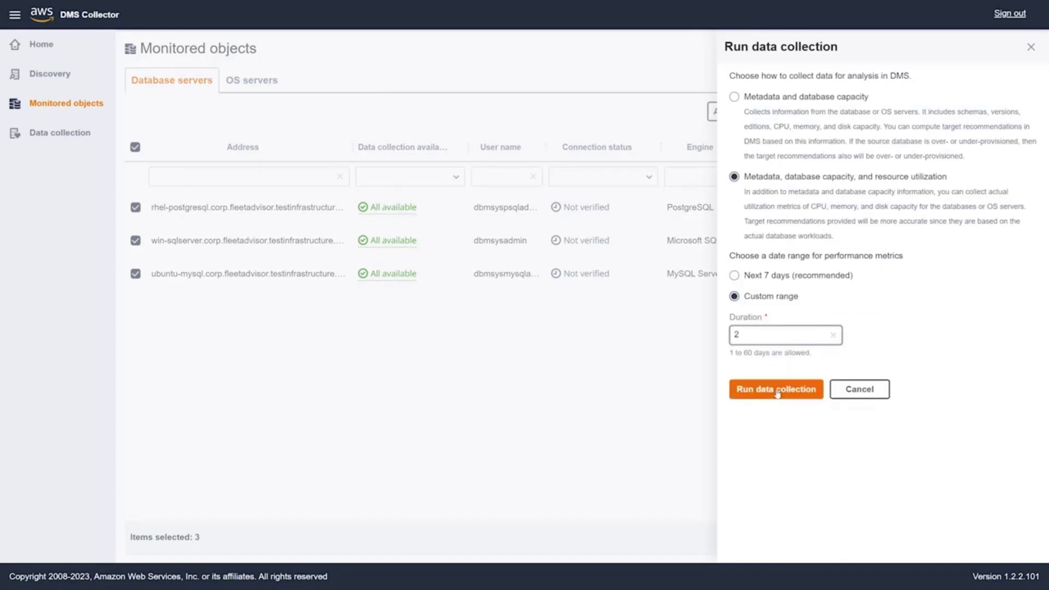
{"action": "left_click", "coordinate": [777, 391]}
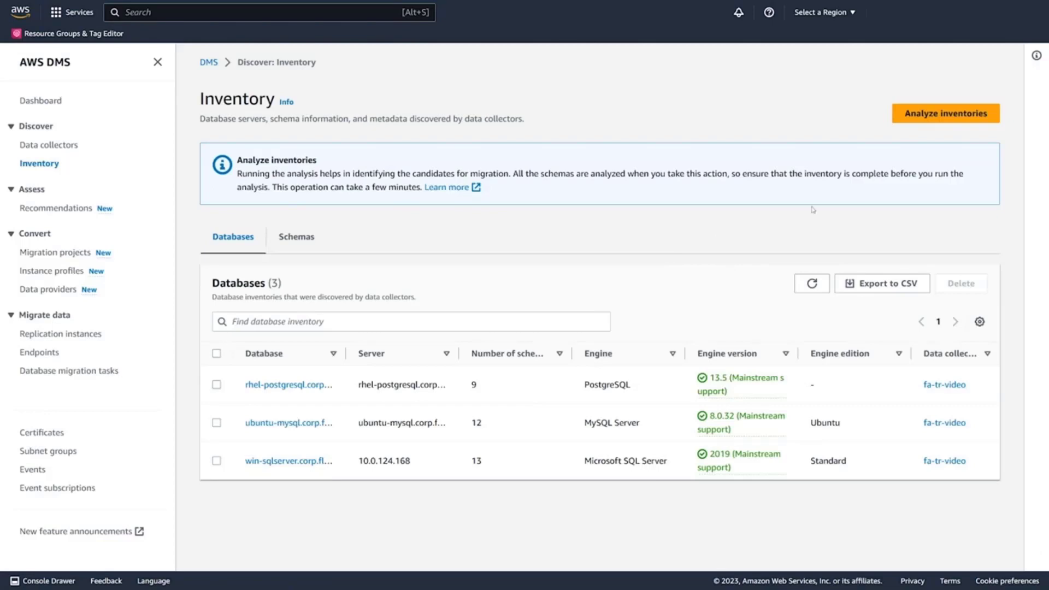
Analyze the inventories, review the 34 analyzed schemas, and go to Recommendations.
{"action": "left_click", "coordinate": [942, 116]}
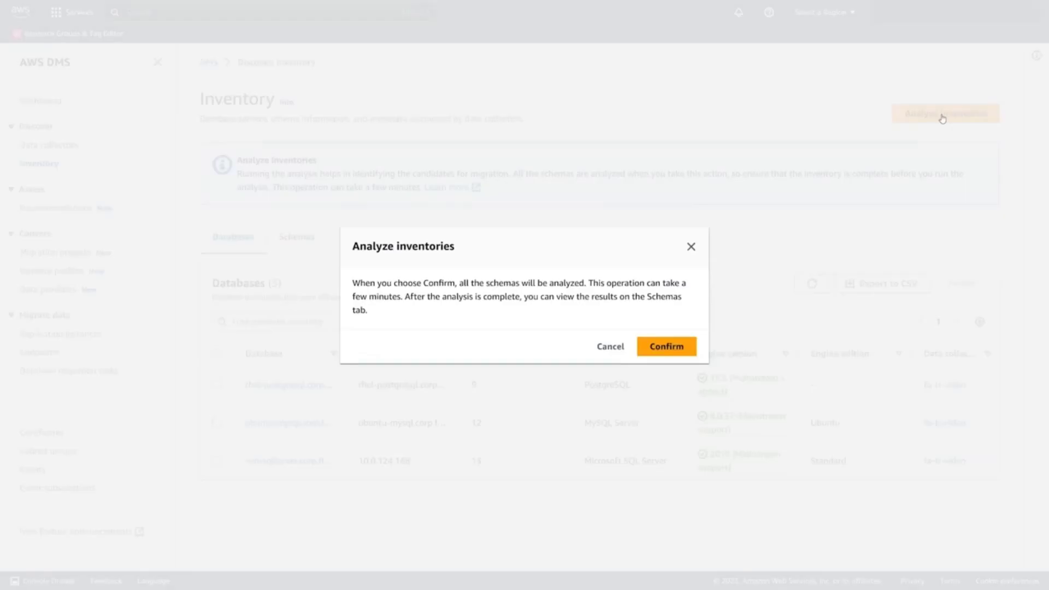
{"action": "left_click", "coordinate": [676, 350]}
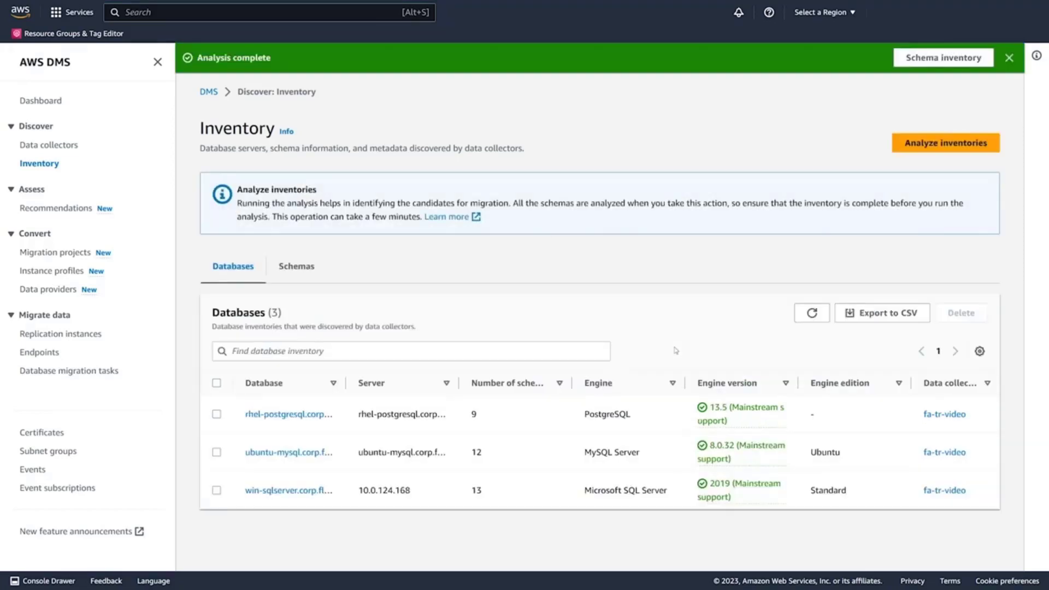
{"action": "left_click", "coordinate": [308, 271]}
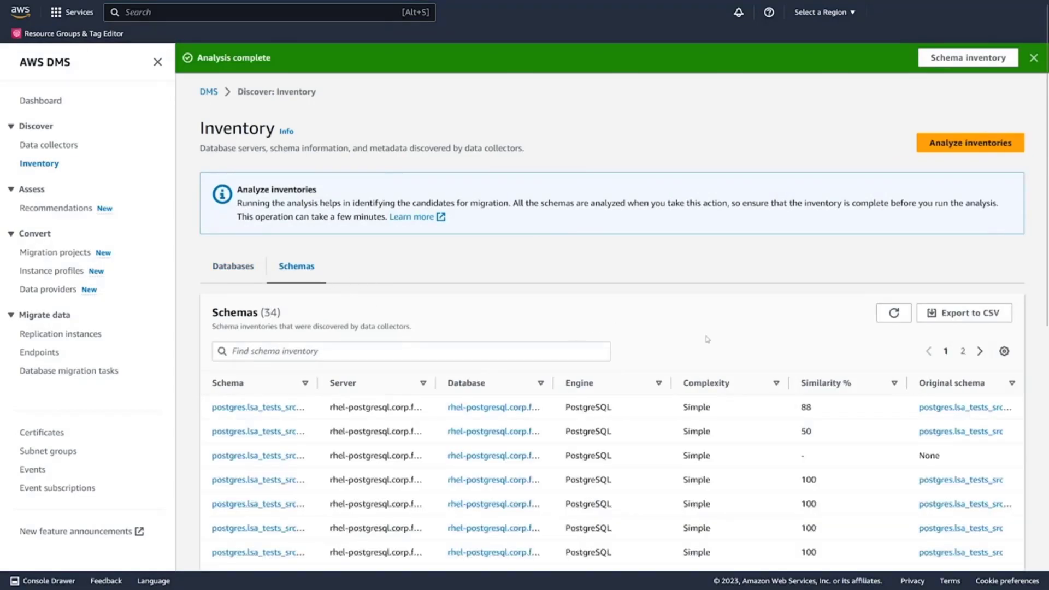
{"action": "scroll", "coordinate": [764, 336], "scroll_direction": "down", "scroll_amount": 1}
{"action": "scroll", "coordinate": [765, 335], "scroll_direction": "down", "scroll_amount": 3}
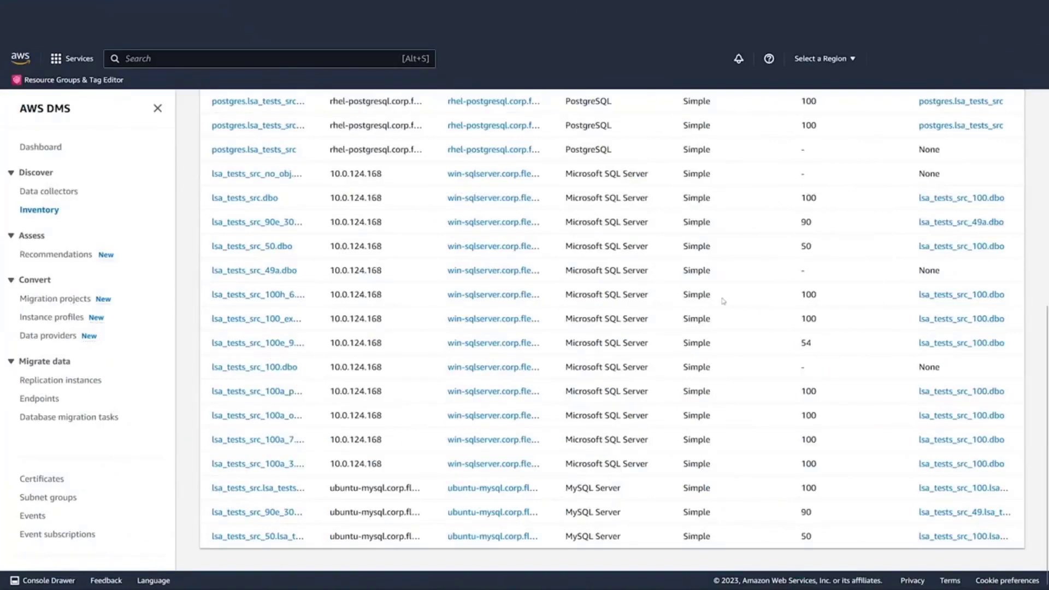
{"action": "left_click", "coordinate": [64, 259]}
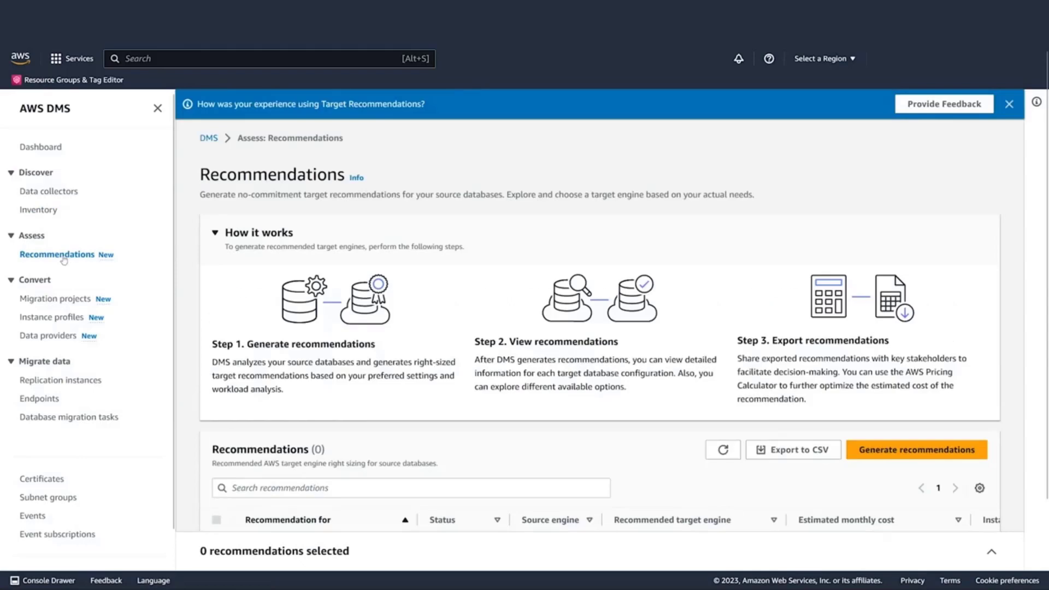
Dismiss the feedback notice and start new recommendations with all three source databases selected.
{"action": "left_click", "coordinate": [1008, 104]}
{"action": "scroll", "coordinate": [688, 224], "scroll_direction": "down", "scroll_amount": 2}
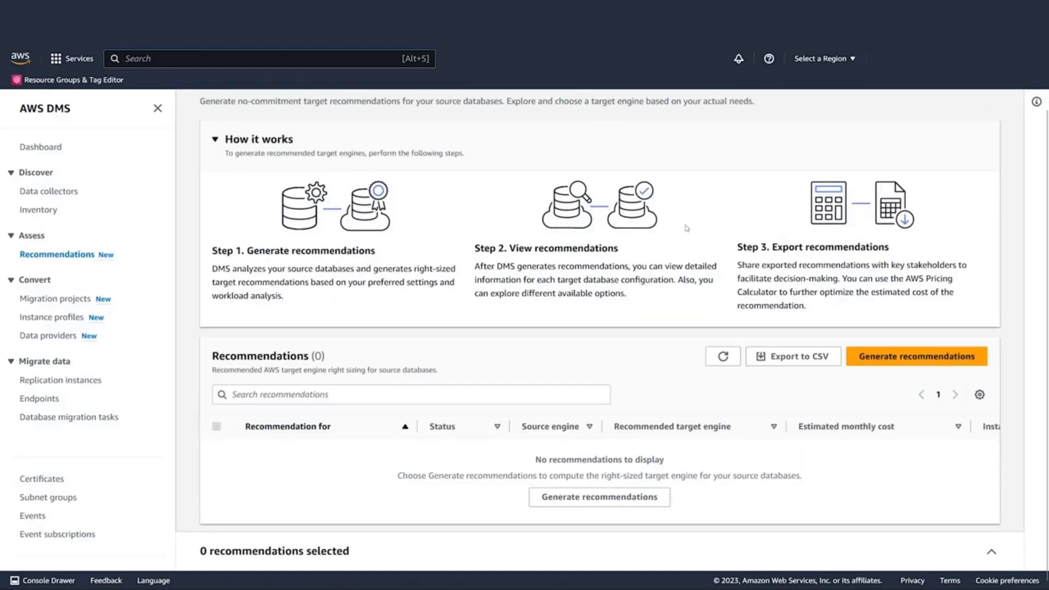
{"action": "left_click", "coordinate": [928, 356]}
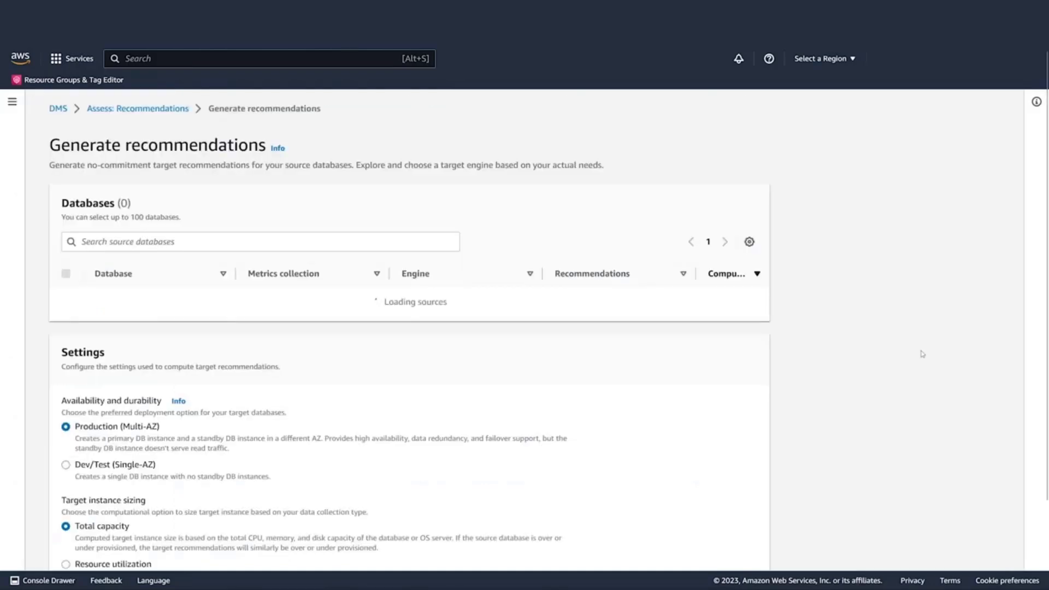
{"action": "left_click", "coordinate": [66, 273]}
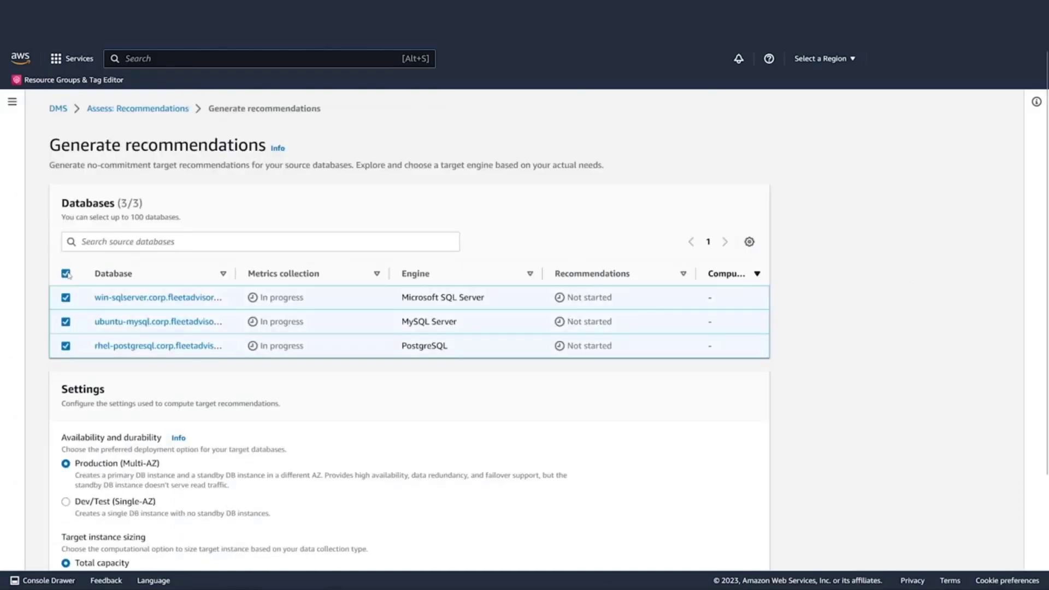
Generate recommendations using Production (Multi-AZ) deployment and Total capacity sizing.
{"action": "scroll", "coordinate": [822, 262], "scroll_direction": "down", "scroll_amount": 3}
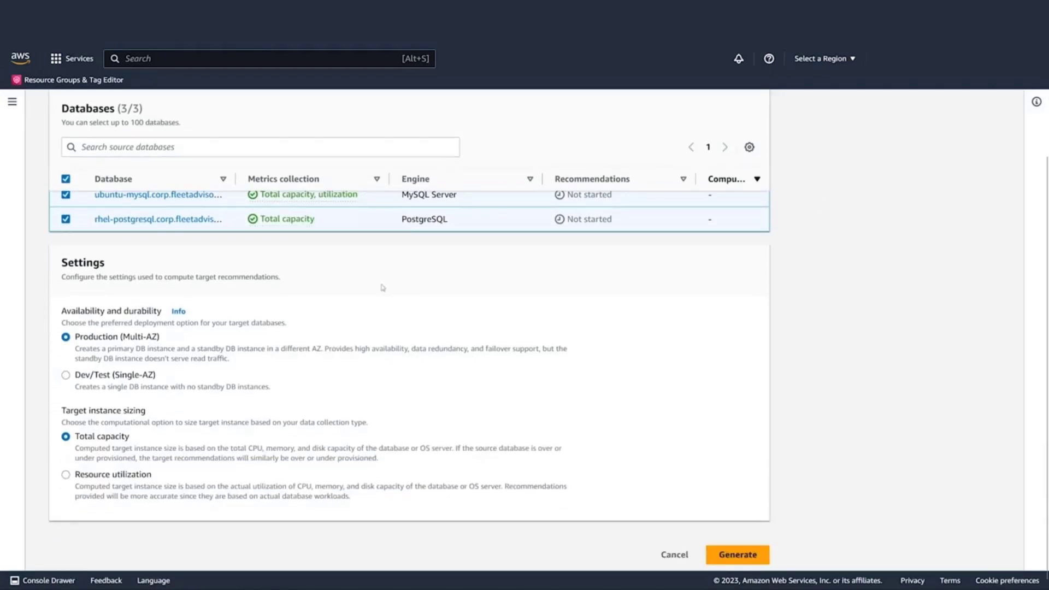
{"action": "left_click", "coordinate": [67, 377]}
{"action": "left_click", "coordinate": [66, 338]}
{"action": "left_click", "coordinate": [65, 474]}
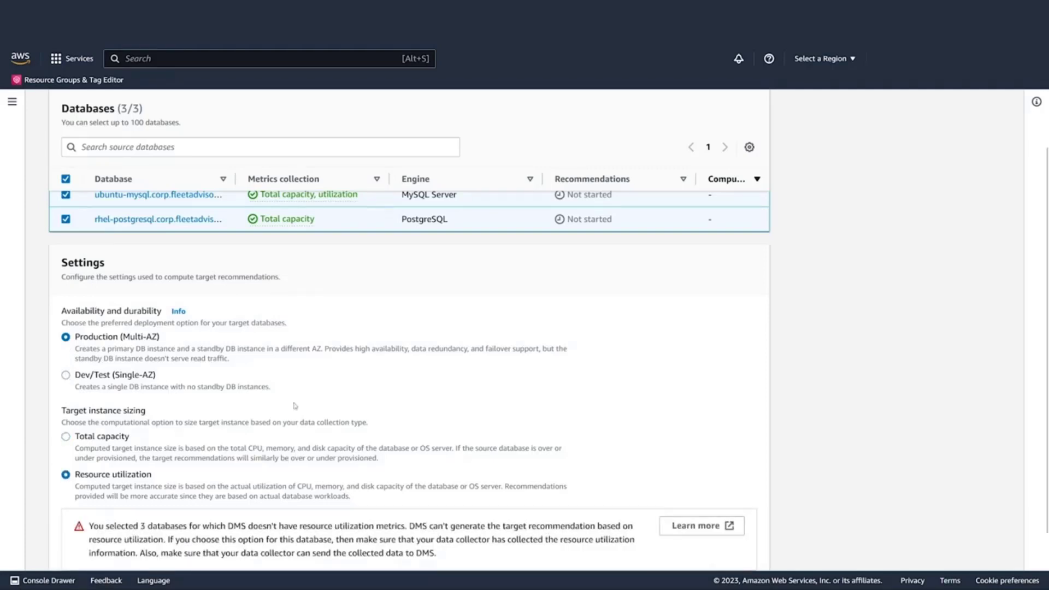
{"action": "scroll", "coordinate": [298, 407], "scroll_direction": "down", "scroll_amount": 1}
{"action": "scroll", "coordinate": [300, 409], "scroll_direction": "up", "scroll_amount": 3}
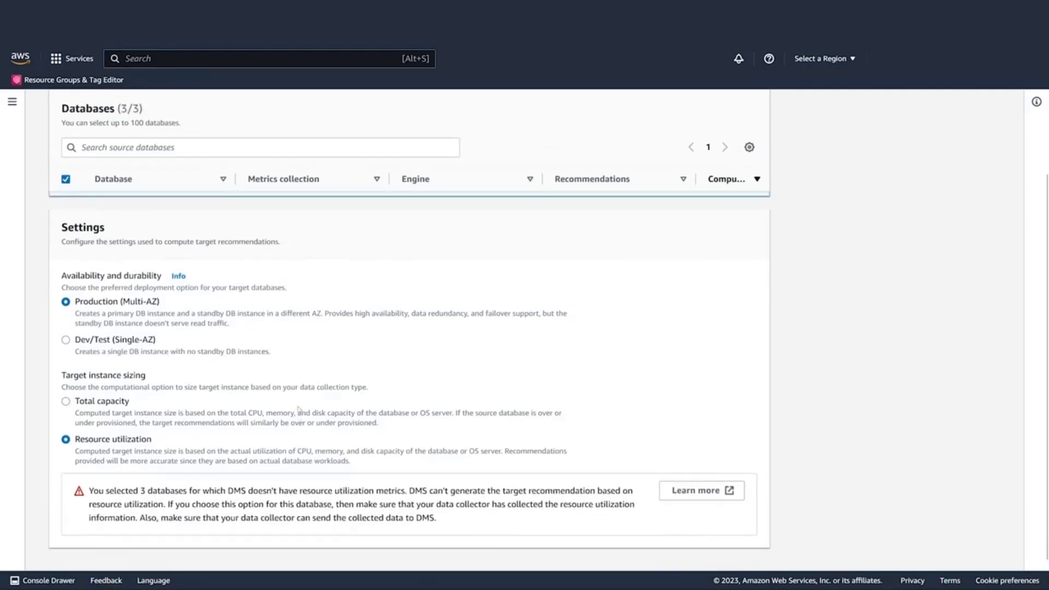
{"action": "scroll", "coordinate": [300, 410], "scroll_direction": "down", "scroll_amount": 3}
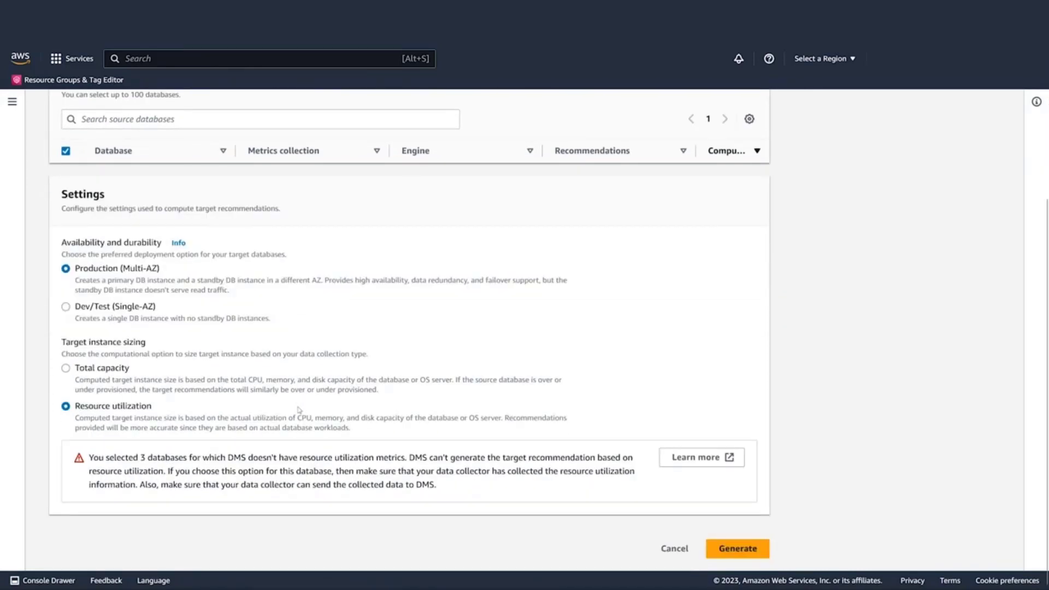
{"action": "left_click", "coordinate": [67, 368]}
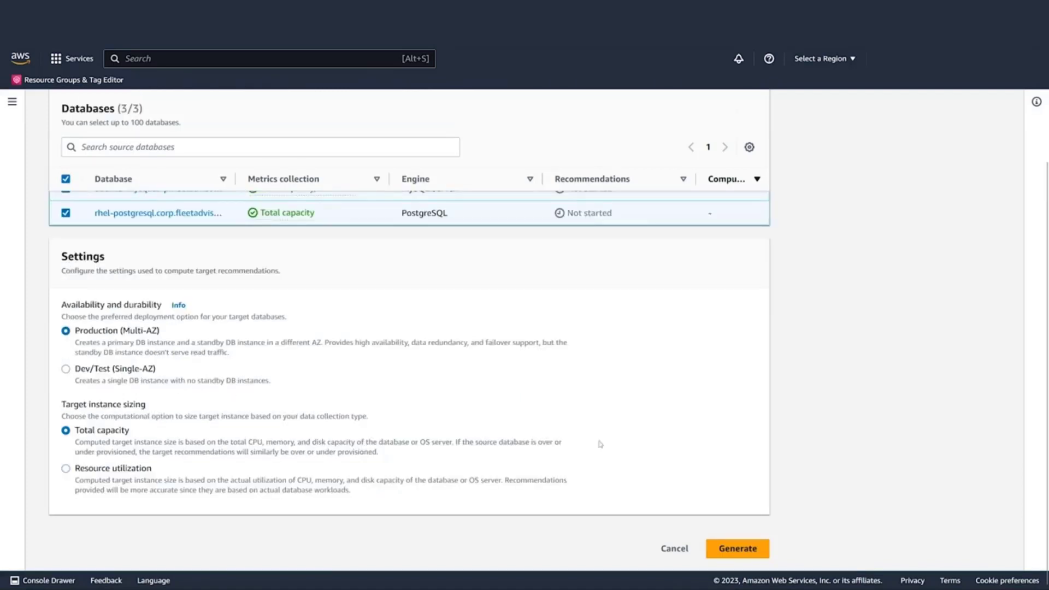
{"action": "left_click", "coordinate": [740, 549]}
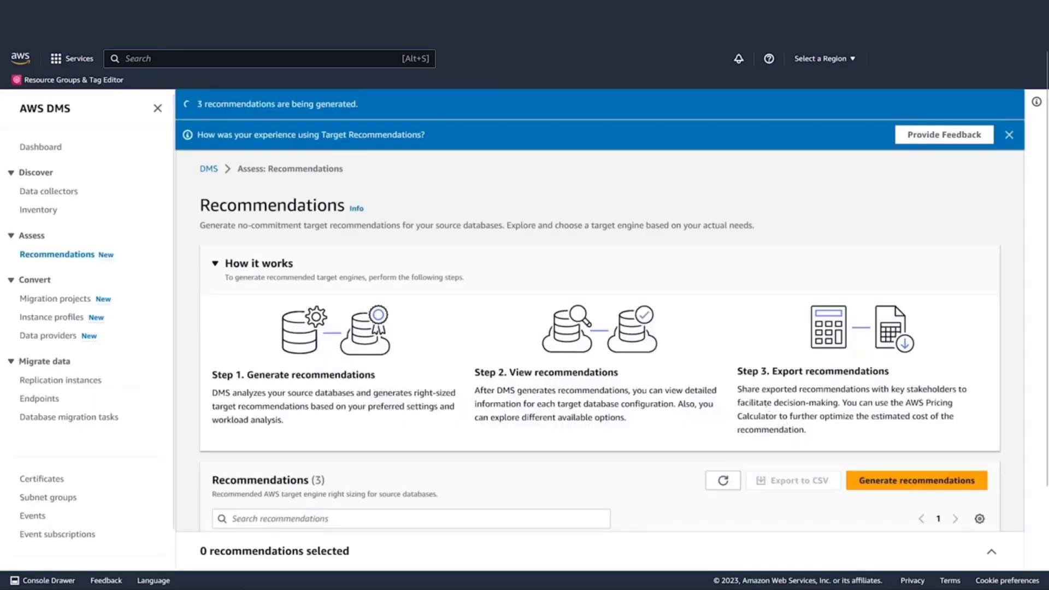
Narrow the Target engine and Monthly cost columns, then open the ubuntu-mysql recommendation.
{"action": "scroll", "coordinate": [767, 407], "scroll_direction": "down", "scroll_amount": 2}
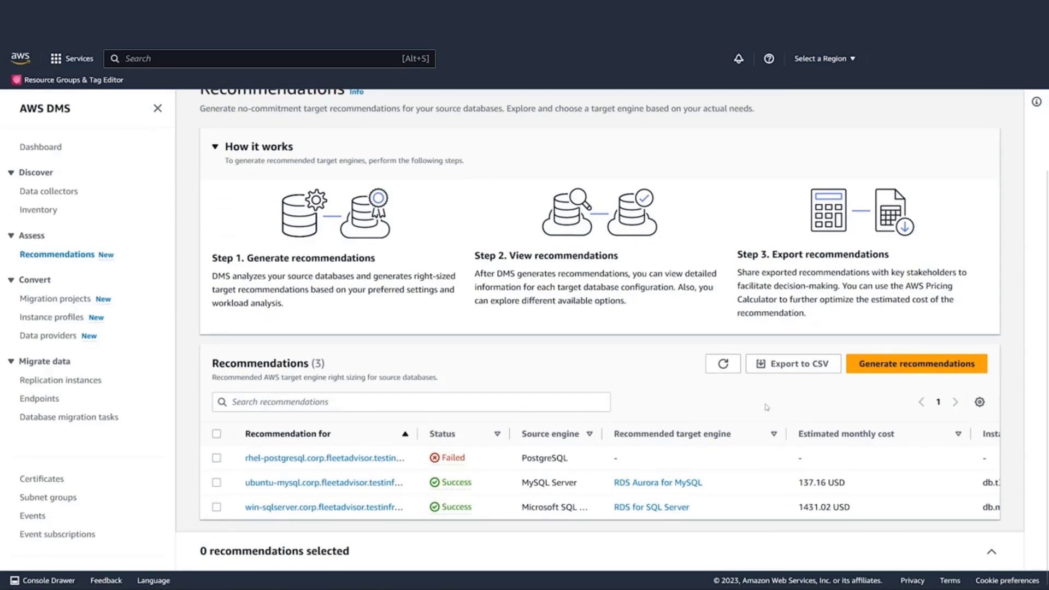
{"action": "left_click_drag", "start_coordinate": [788, 433], "coordinate": [748, 433]}
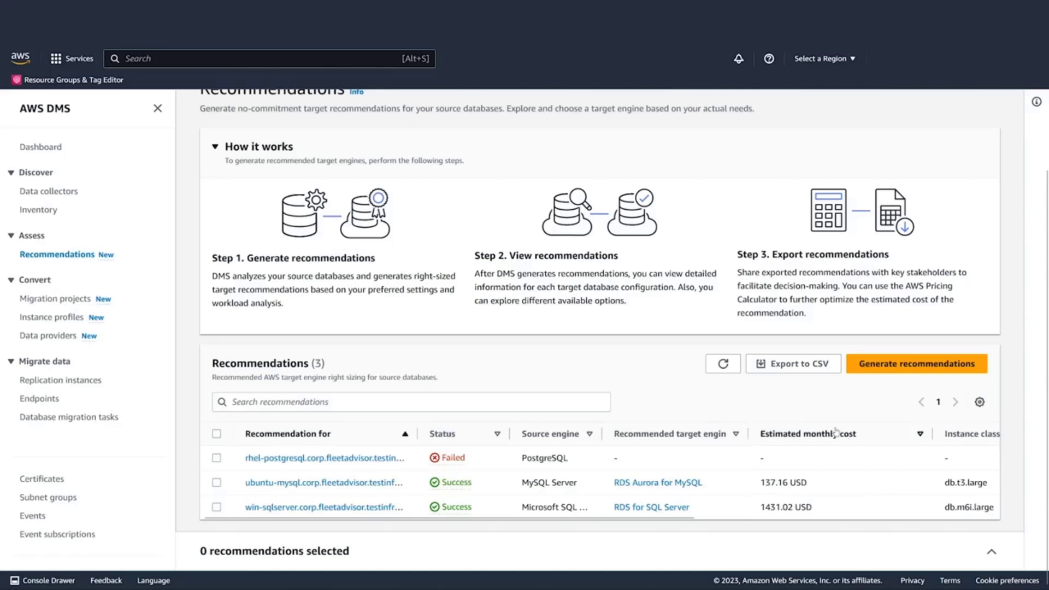
{"action": "left_click_drag", "start_coordinate": [931, 433], "coordinate": [860, 431]}
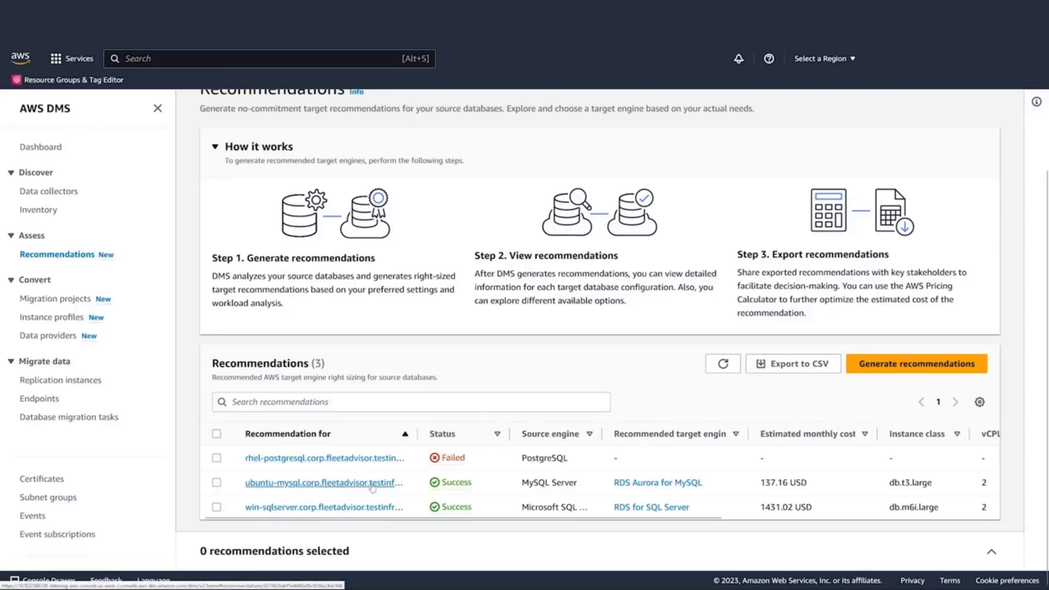
{"action": "left_click", "coordinate": [372, 484]}
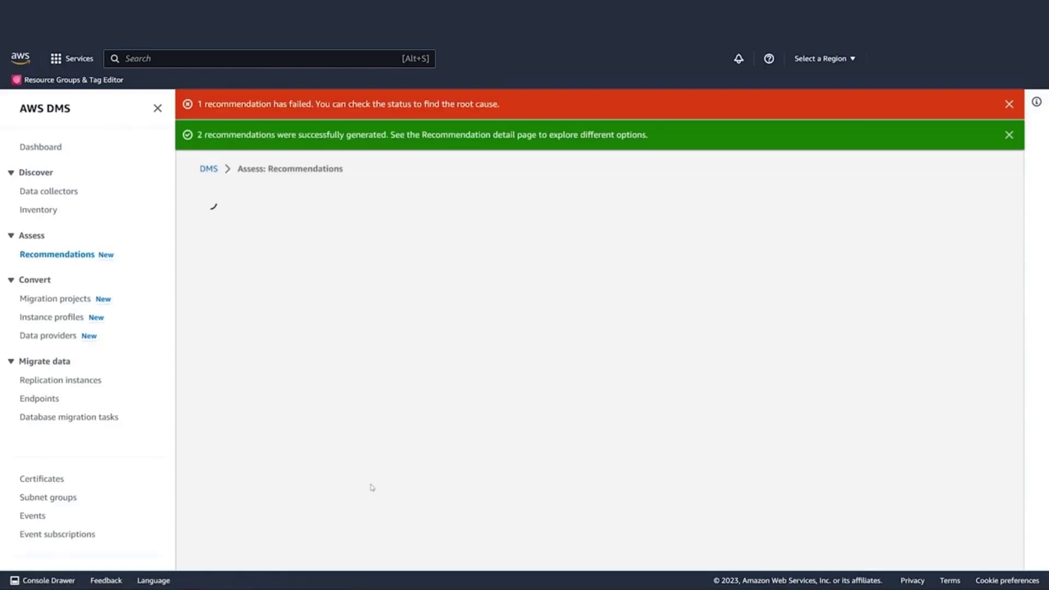
Dismiss the failed and successful generation notices and expand Source utilization and capacity.
{"action": "left_click", "coordinate": [1009, 105]}
{"action": "left_click", "coordinate": [1009, 105]}
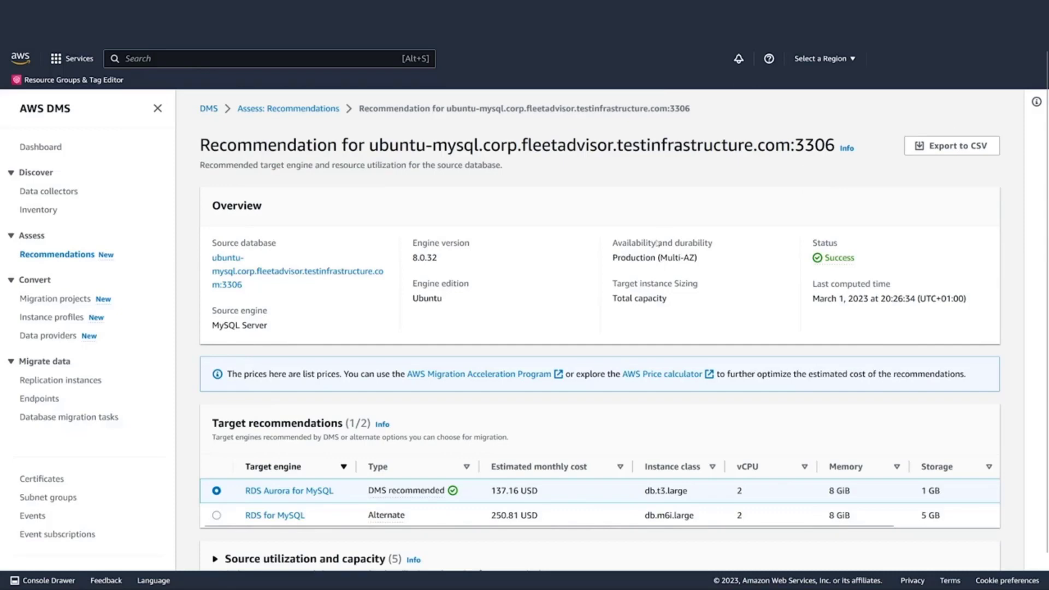
{"action": "scroll", "coordinate": [657, 242], "scroll_direction": "down", "scroll_amount": 1}
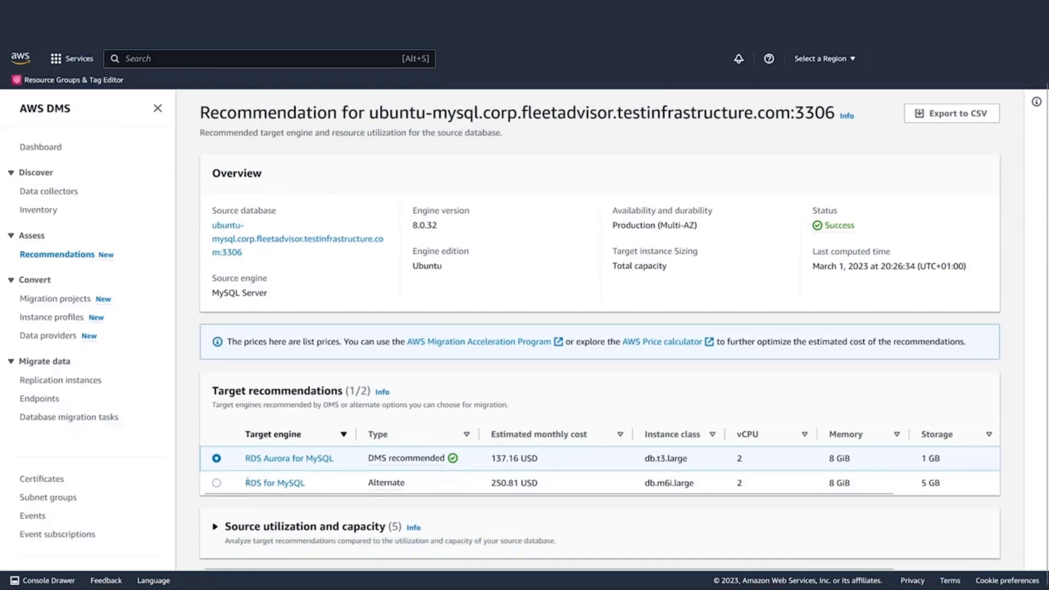
{"action": "left_click", "coordinate": [215, 526]}
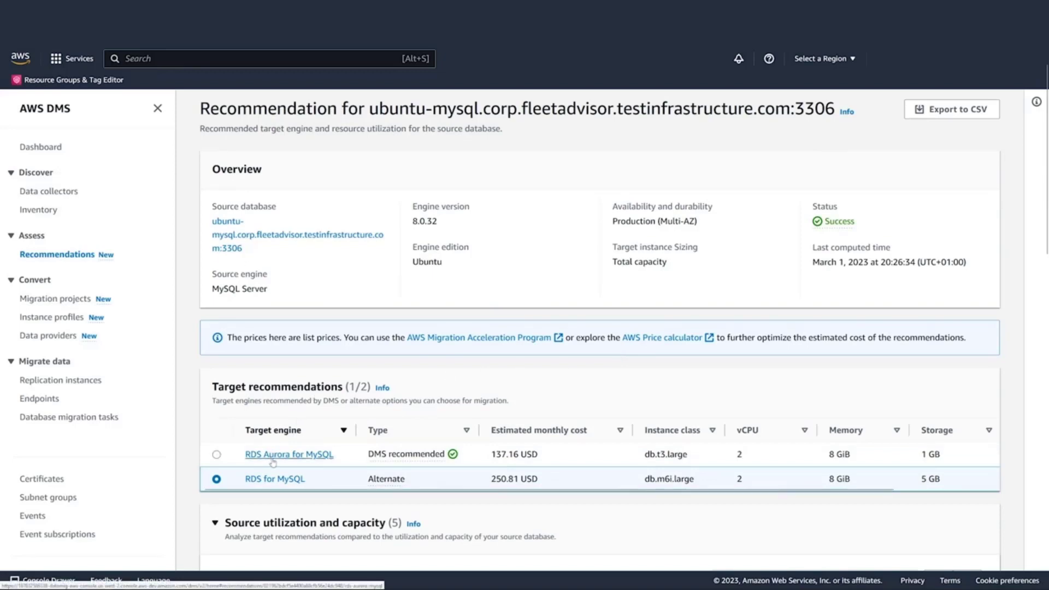
Review the RDS Aurora for MySQL configuration costs, then return to ubuntu-mysql.
{"action": "left_click", "coordinate": [270, 461]}
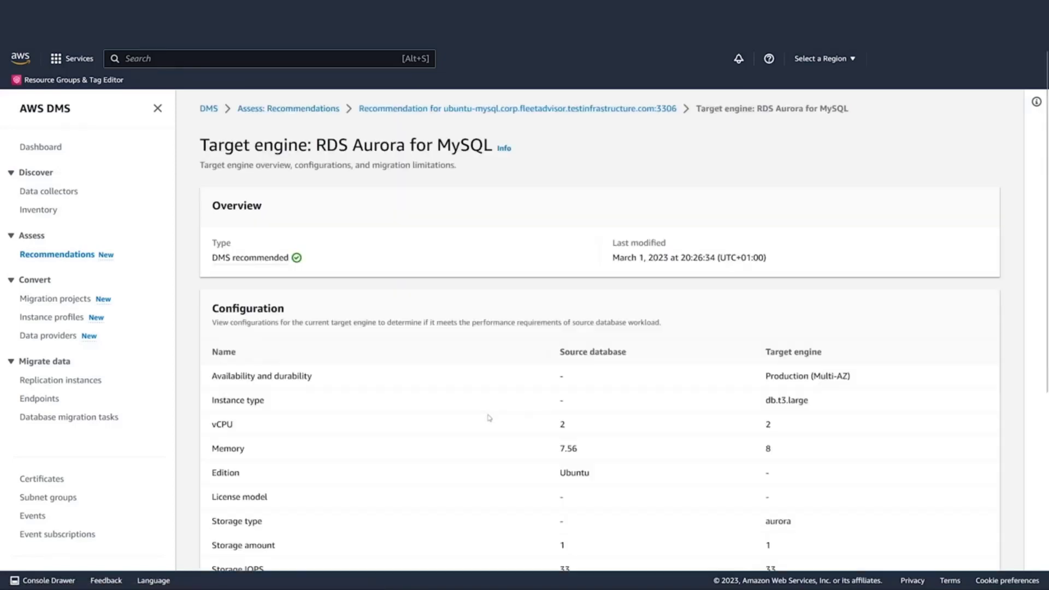
{"action": "scroll", "coordinate": [490, 374], "scroll_direction": "down", "scroll_amount": 4}
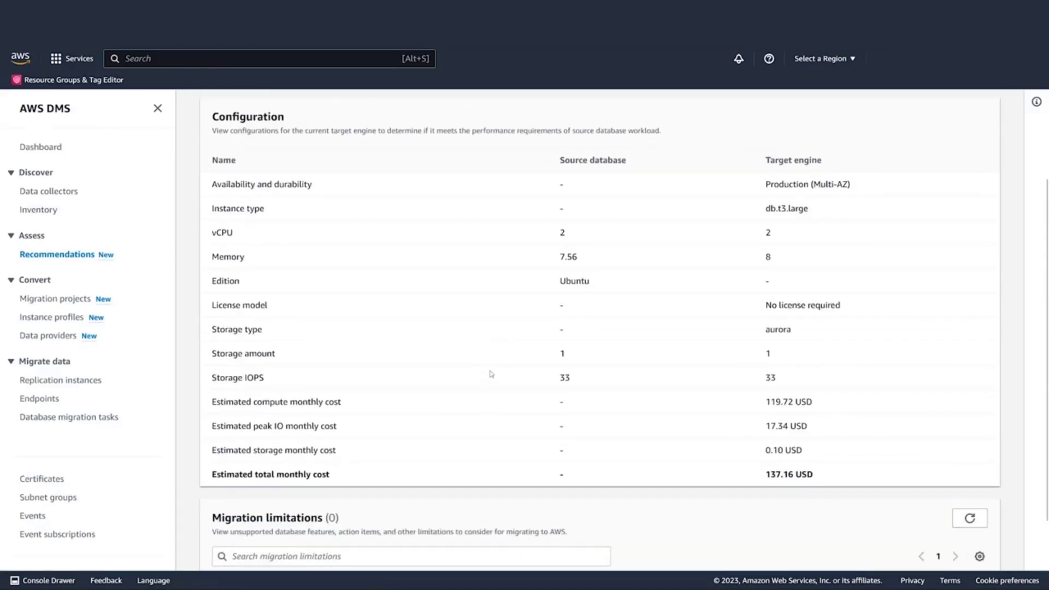
{"action": "scroll", "coordinate": [492, 374], "scroll_direction": "down", "scroll_amount": 2}
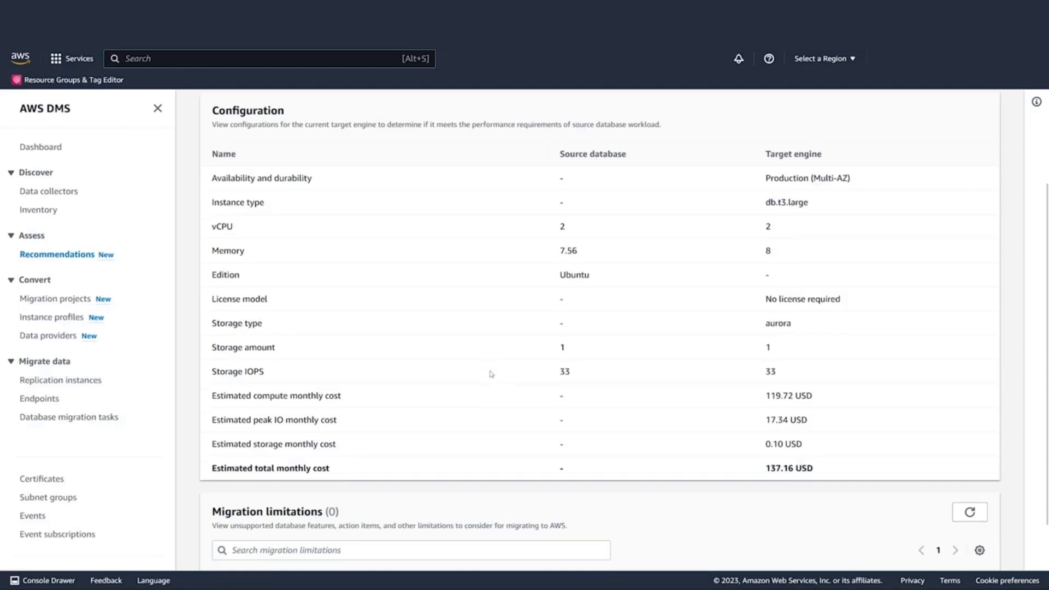
{"action": "scroll", "coordinate": [491, 374], "scroll_direction": "up", "scroll_amount": 5}
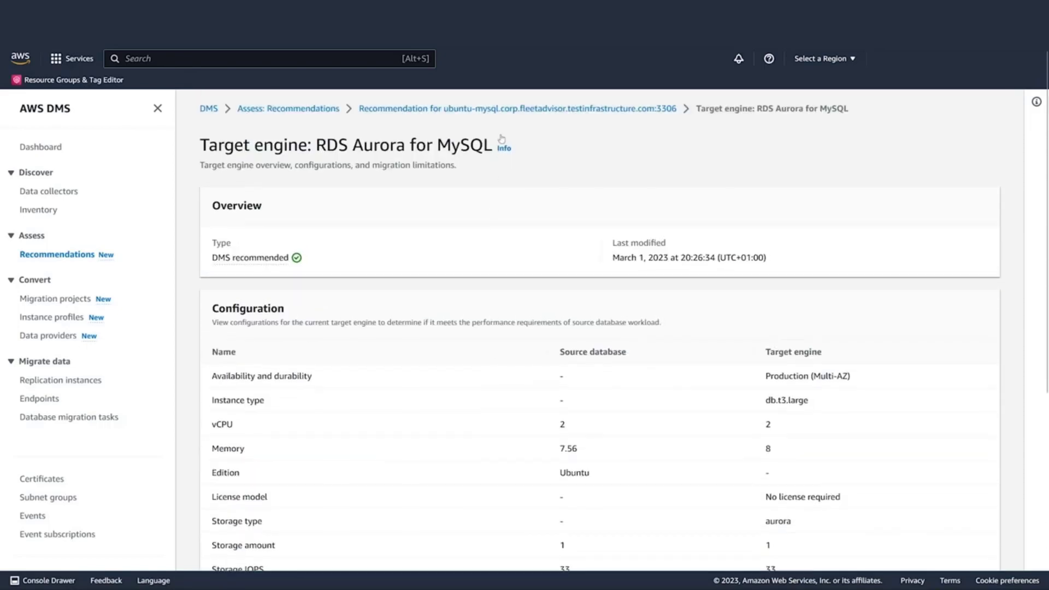
{"action": "left_click", "coordinate": [502, 109]}
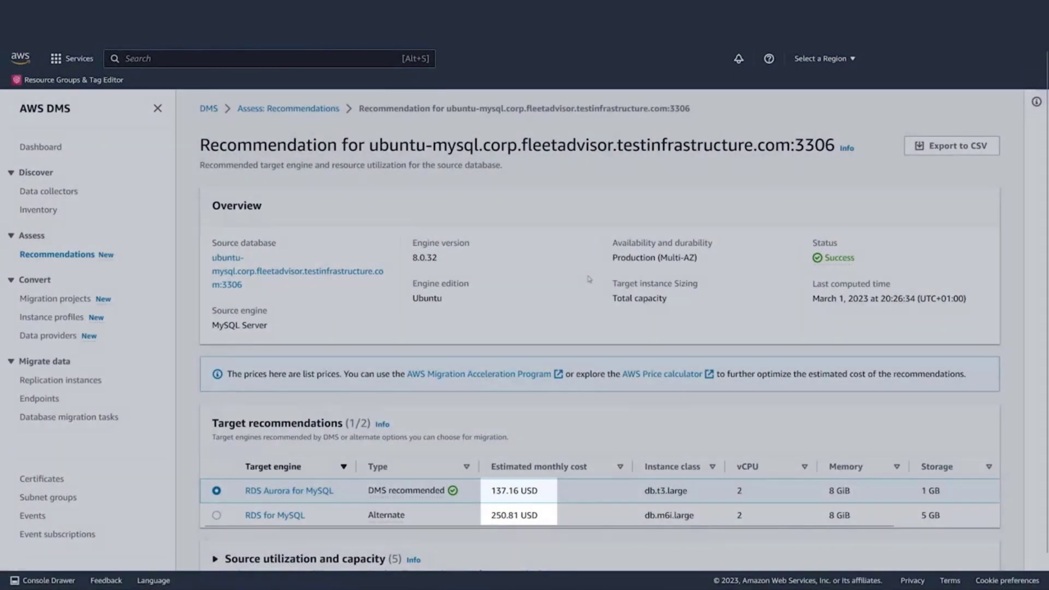
Expand and browse the source utilization and capacity charts.
{"action": "scroll", "coordinate": [590, 281], "scroll_direction": "down", "scroll_amount": 1}
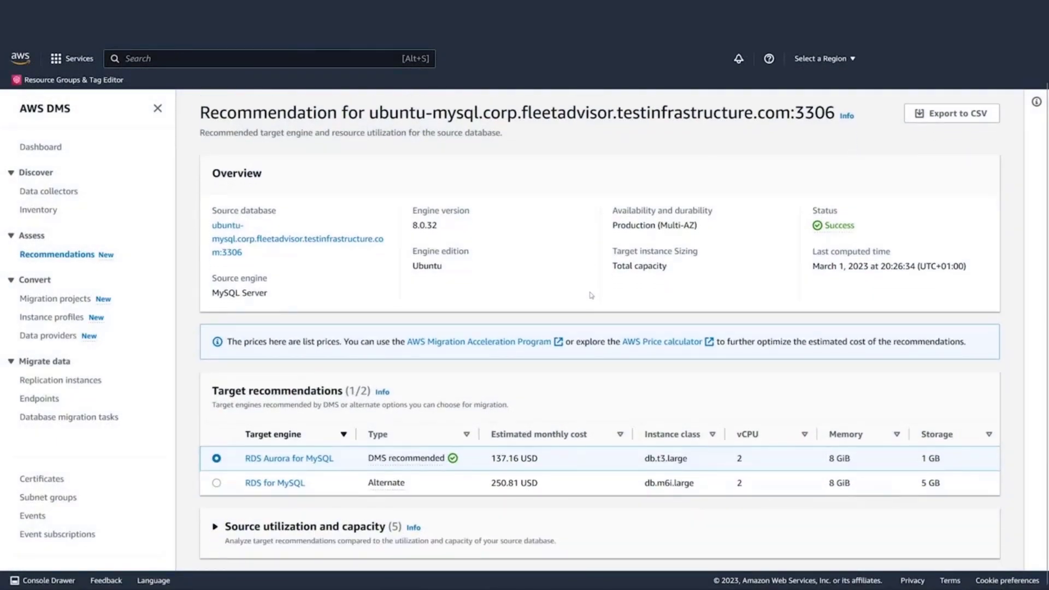
{"action": "left_click", "coordinate": [216, 527]}
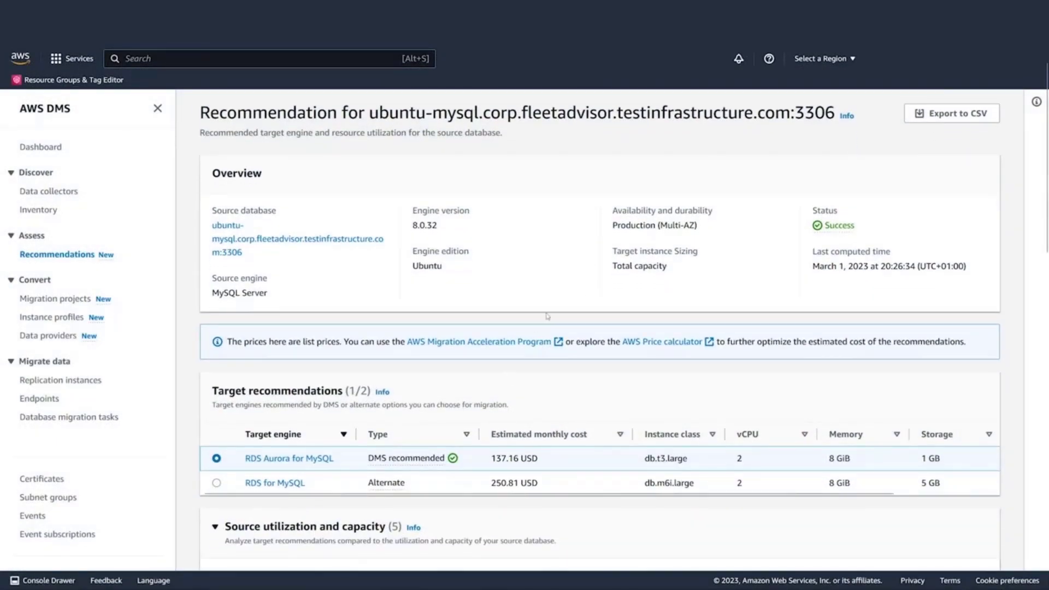
{"action": "scroll", "coordinate": [569, 279], "scroll_direction": "down", "scroll_amount": 5}
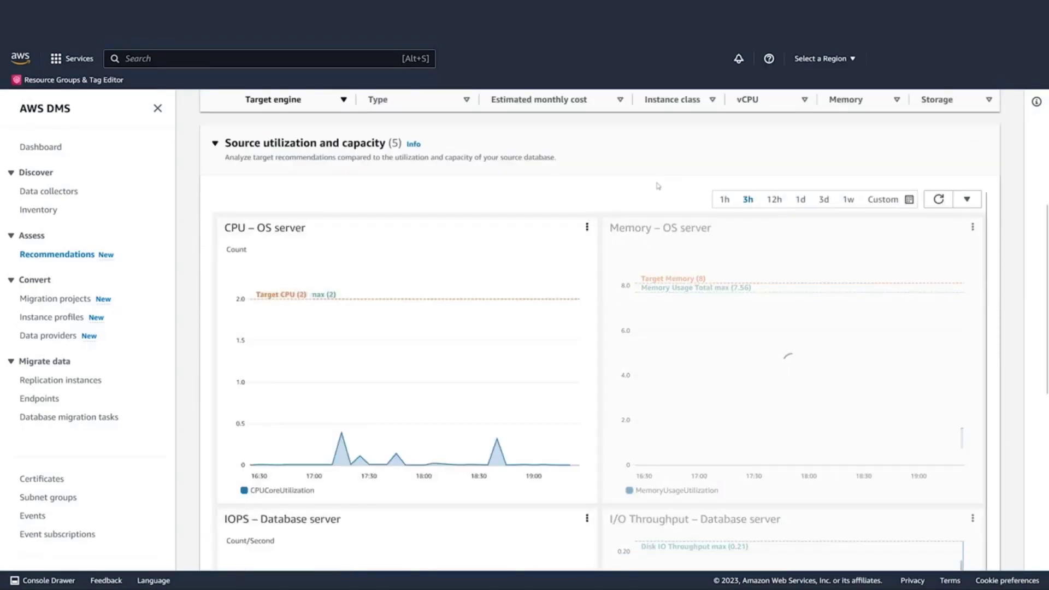
{"action": "scroll", "coordinate": [657, 186], "scroll_direction": "down", "scroll_amount": 5}
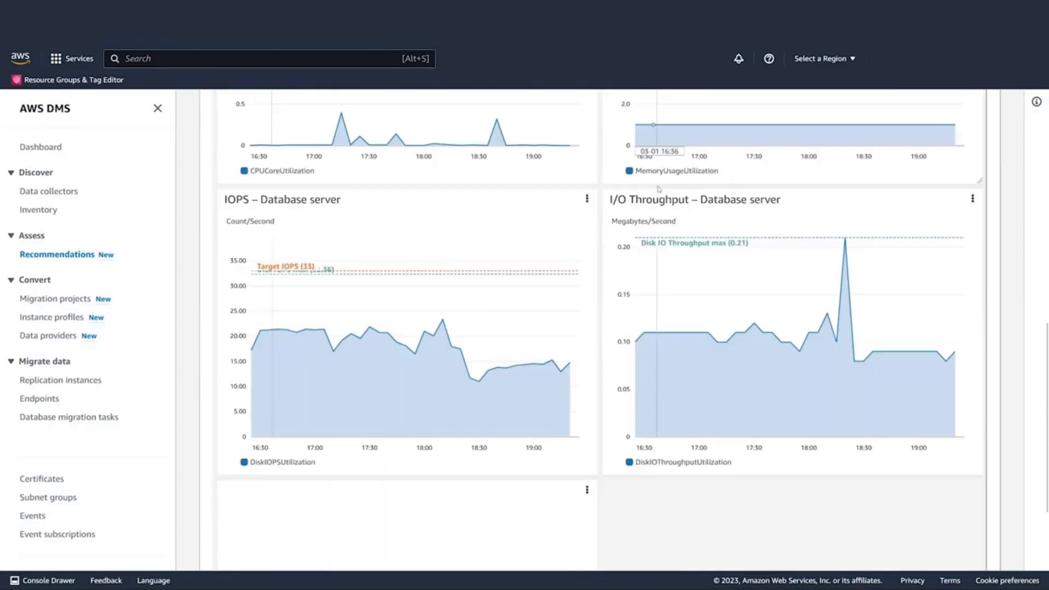
{"action": "scroll", "coordinate": [659, 189], "scroll_direction": "down", "scroll_amount": 3}
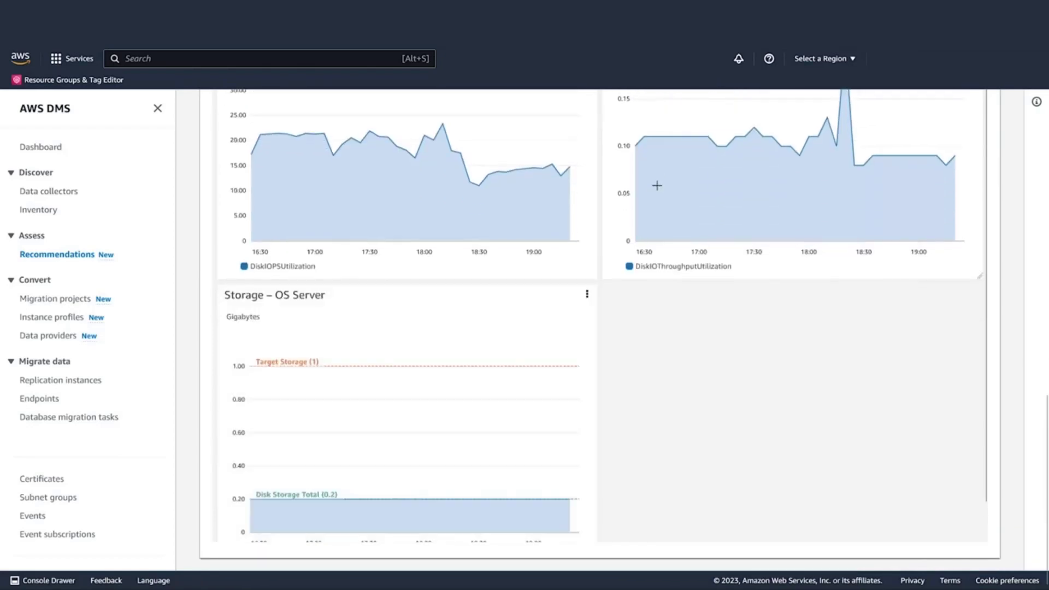
{"action": "scroll", "coordinate": [656, 186], "scroll_direction": "up", "scroll_amount": 8}
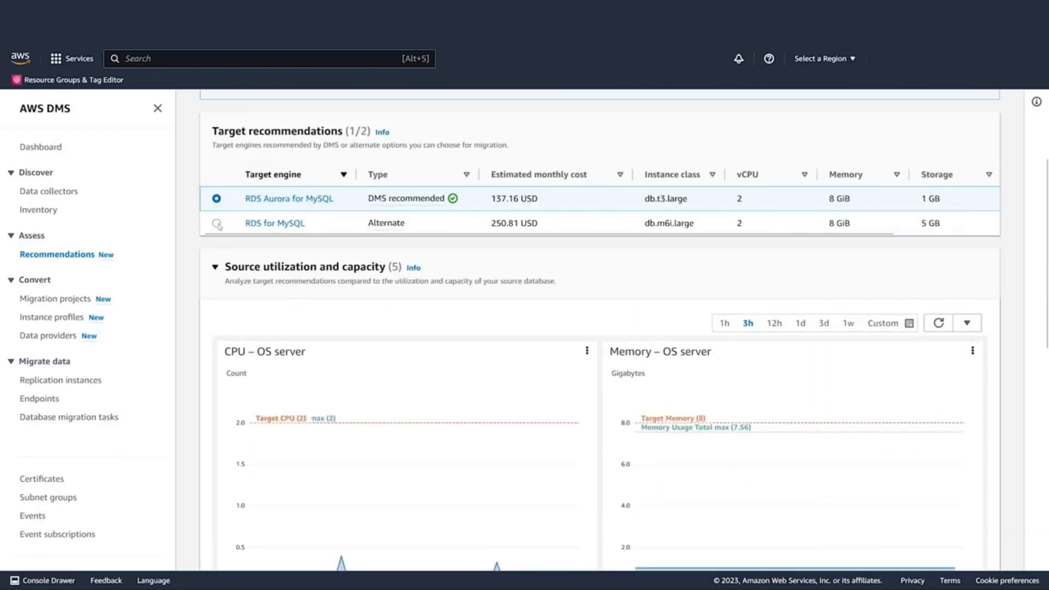
Compare the charts against the RDS for MySQL alternative target, showing Target IOPS 100.
{"action": "left_click", "coordinate": [217, 223]}
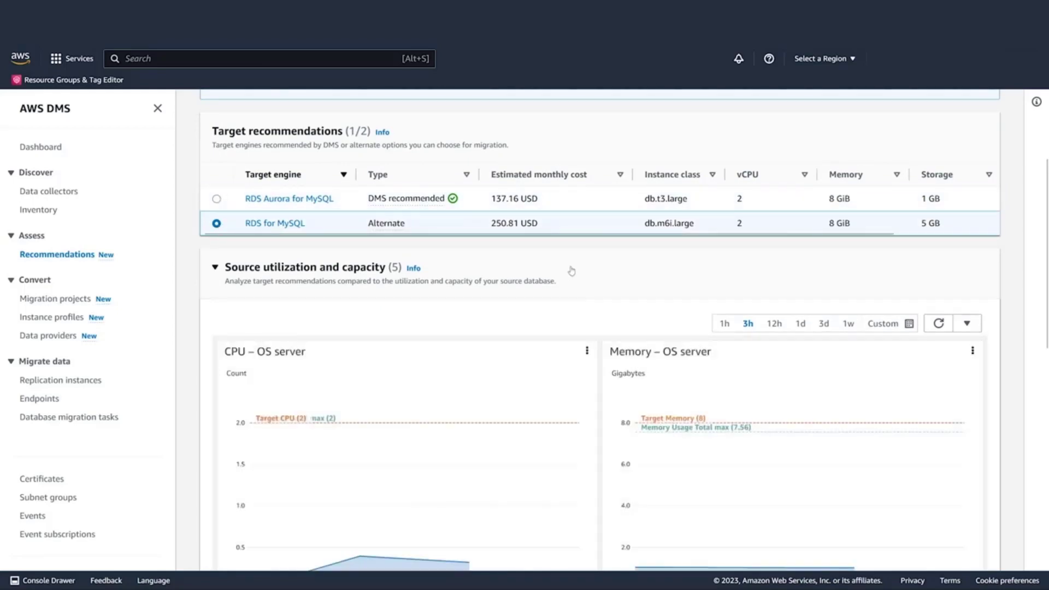
{"action": "scroll", "coordinate": [571, 271], "scroll_direction": "down", "scroll_amount": 2}
{"action": "scroll", "coordinate": [571, 271], "scroll_direction": "down", "scroll_amount": 9}
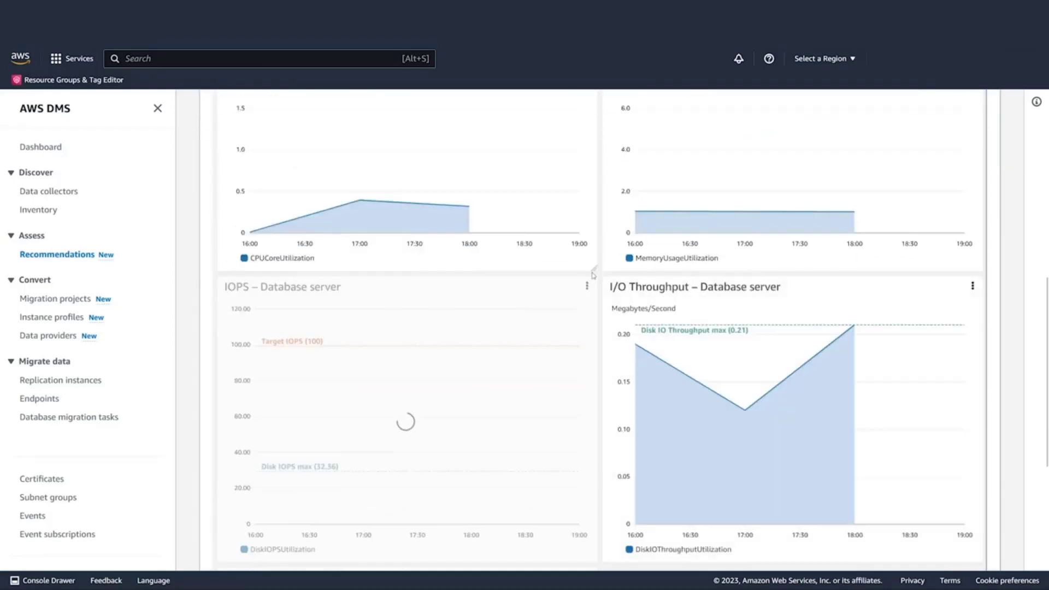